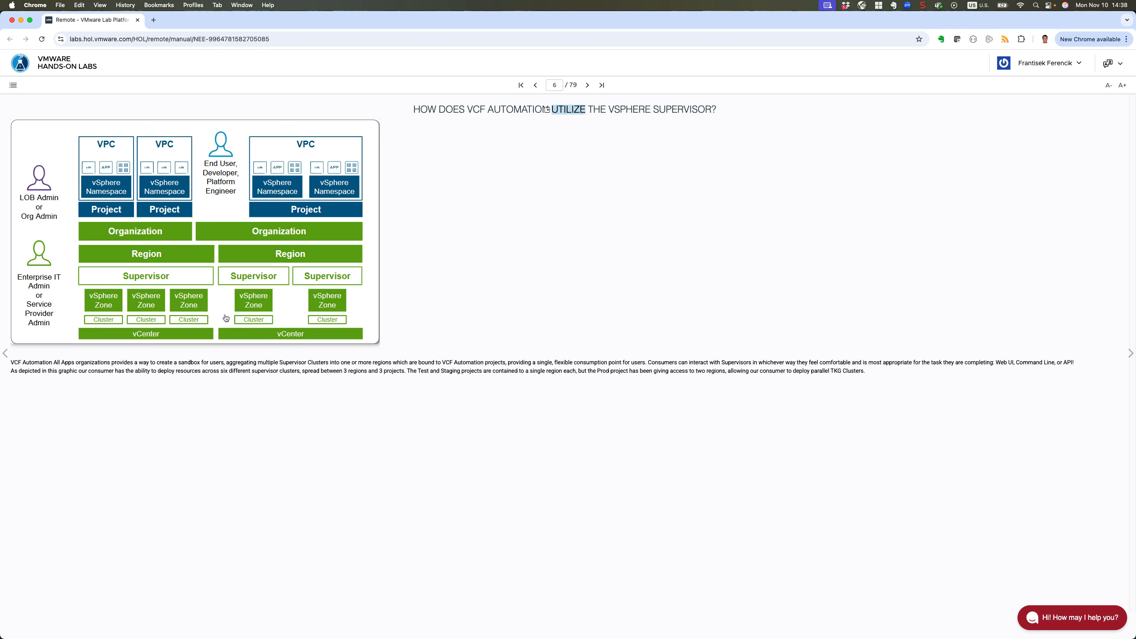
# Step: Switch from the lab manual to the lab console with the VCF Automation instances page
pyautogui.click(395, 361)
pyautogui.doubleClick(495, 17)
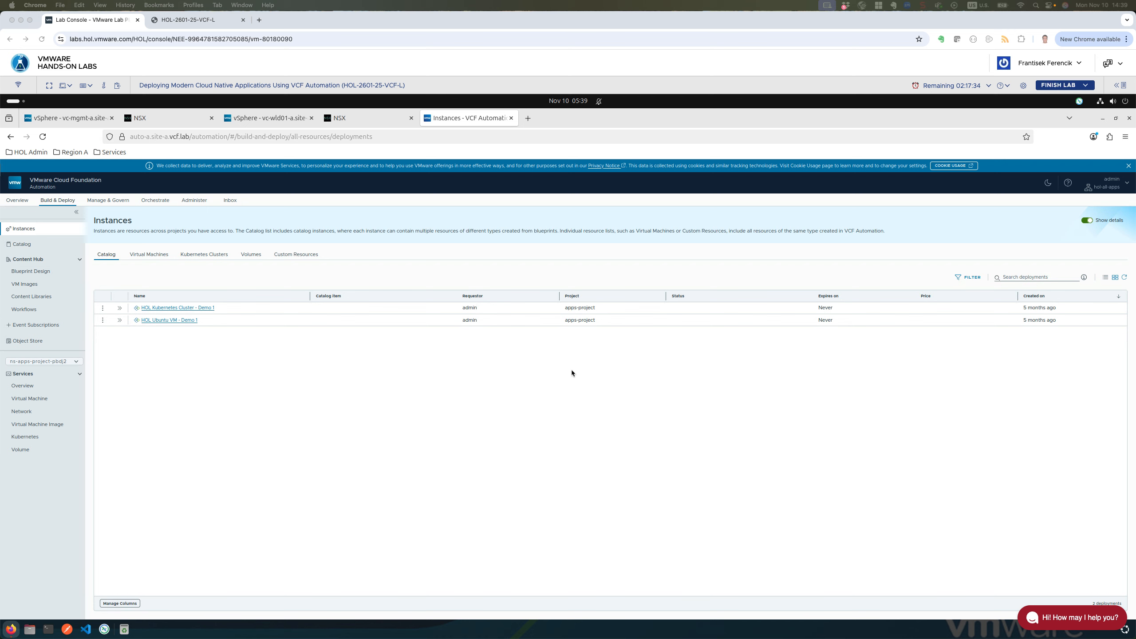
pyautogui.click(570, 370)
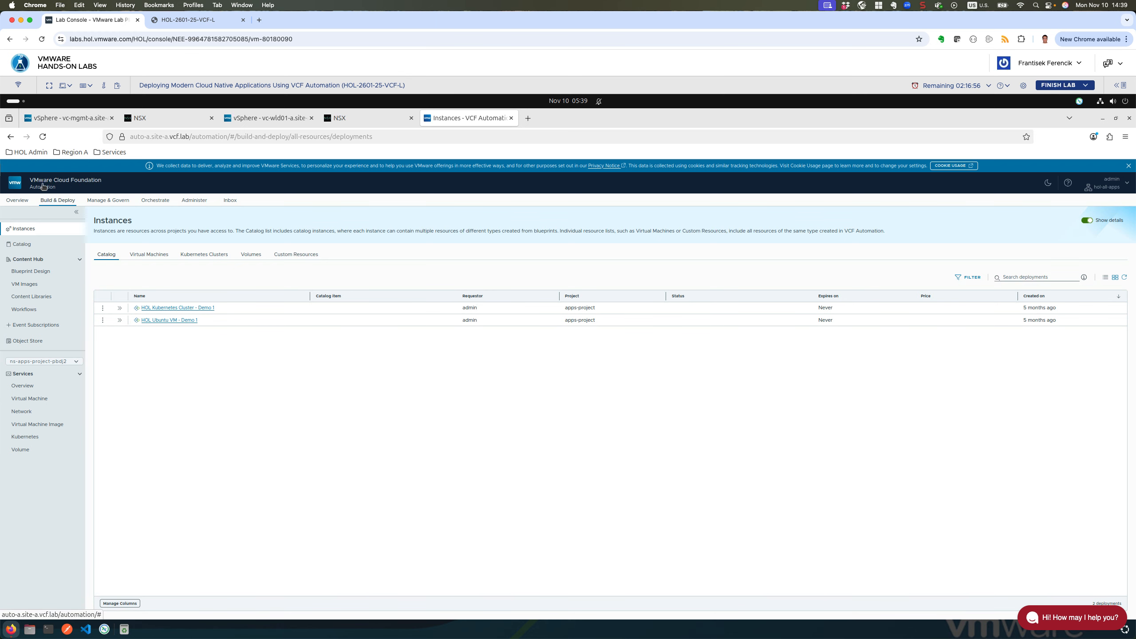
# Step: Open the VCF Automation overview and show the top three resource consumers by namespace
pyautogui.click(23, 202)
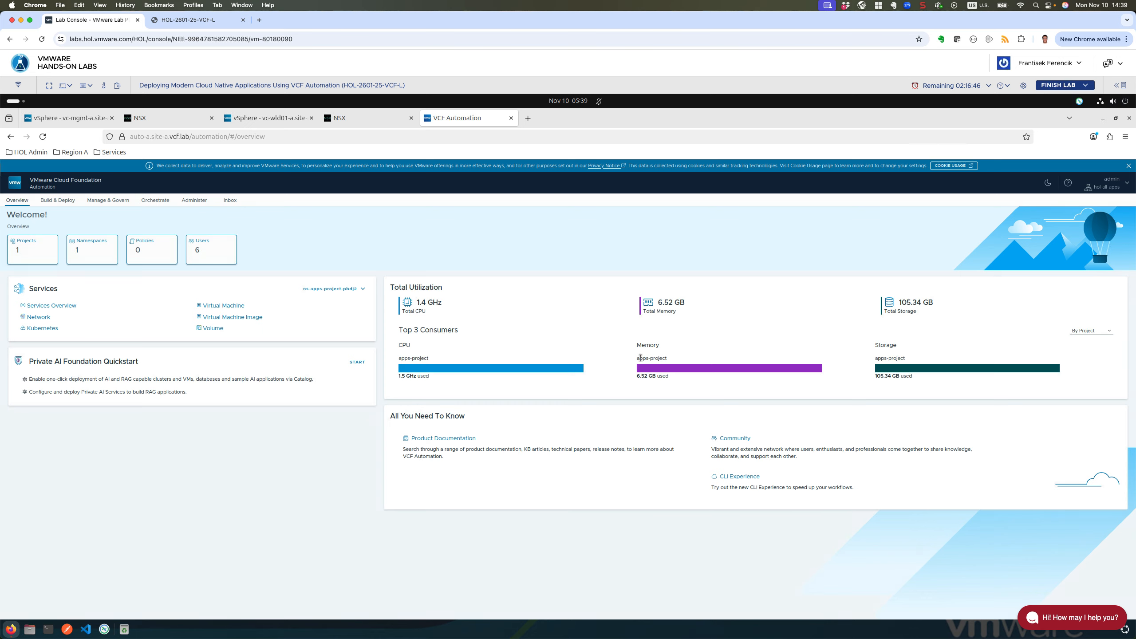
pyautogui.moveTo(640, 358); pyautogui.dragTo(668, 358)
pyautogui.click(1090, 331)
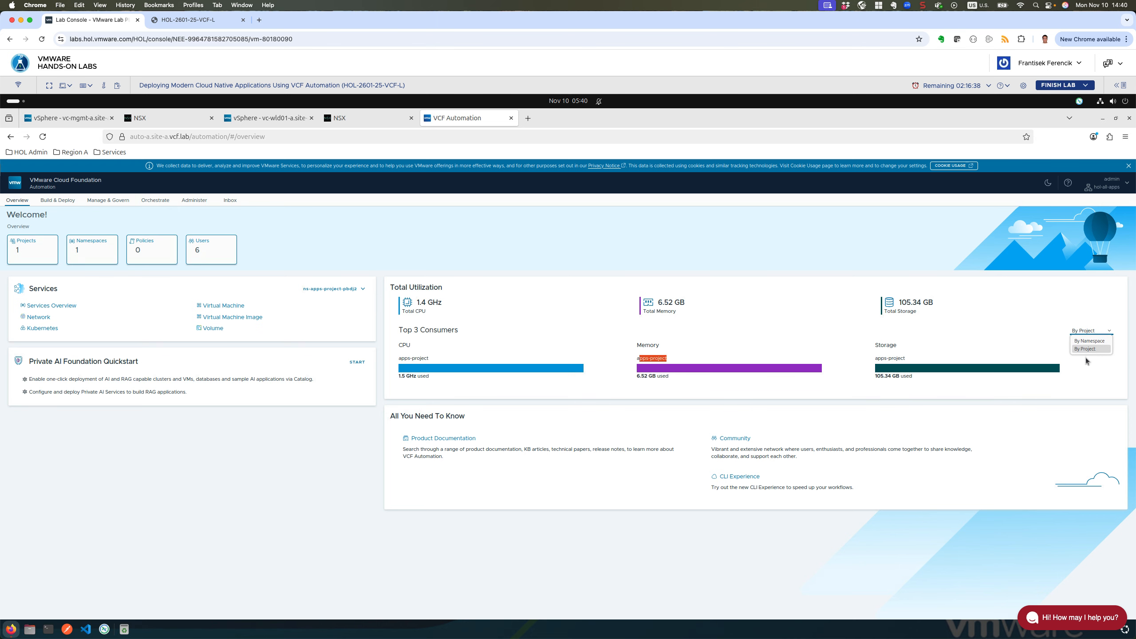
pyautogui.click(1091, 341)
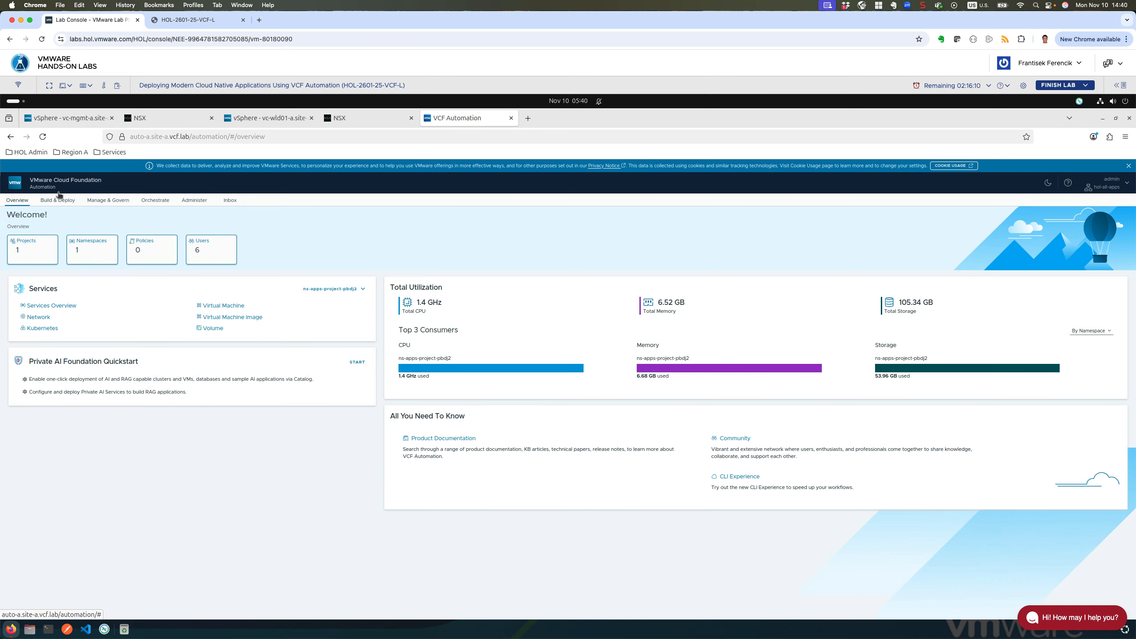
# Step: Open the Kubernetes service under Build & Deploy and start creating a new cluster
pyautogui.click(57, 200)
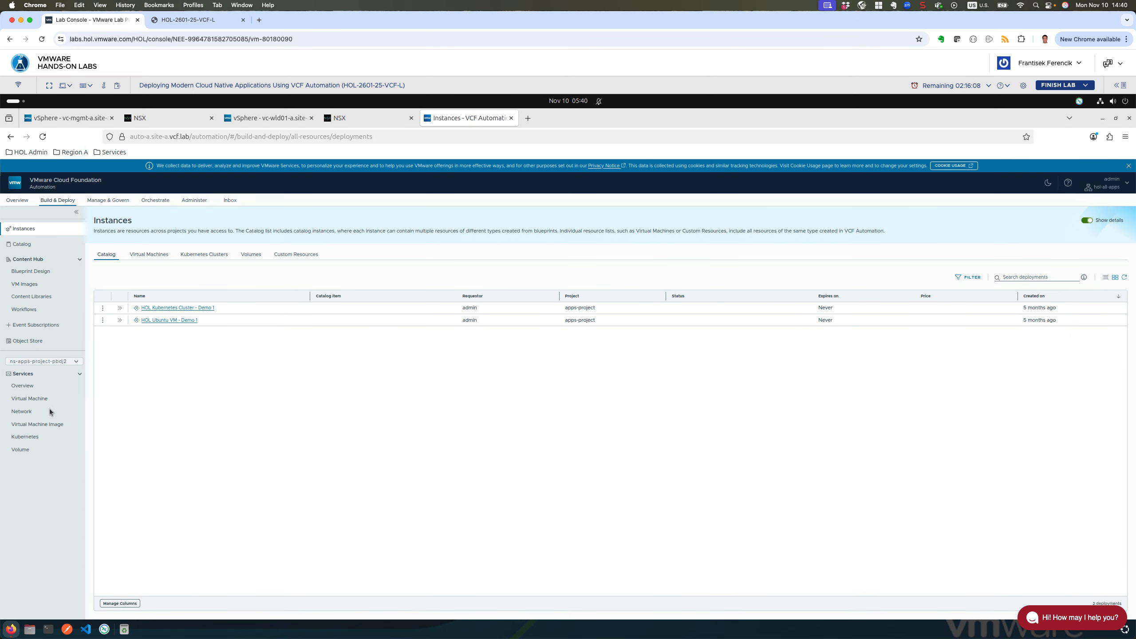
pyautogui.click(33, 437)
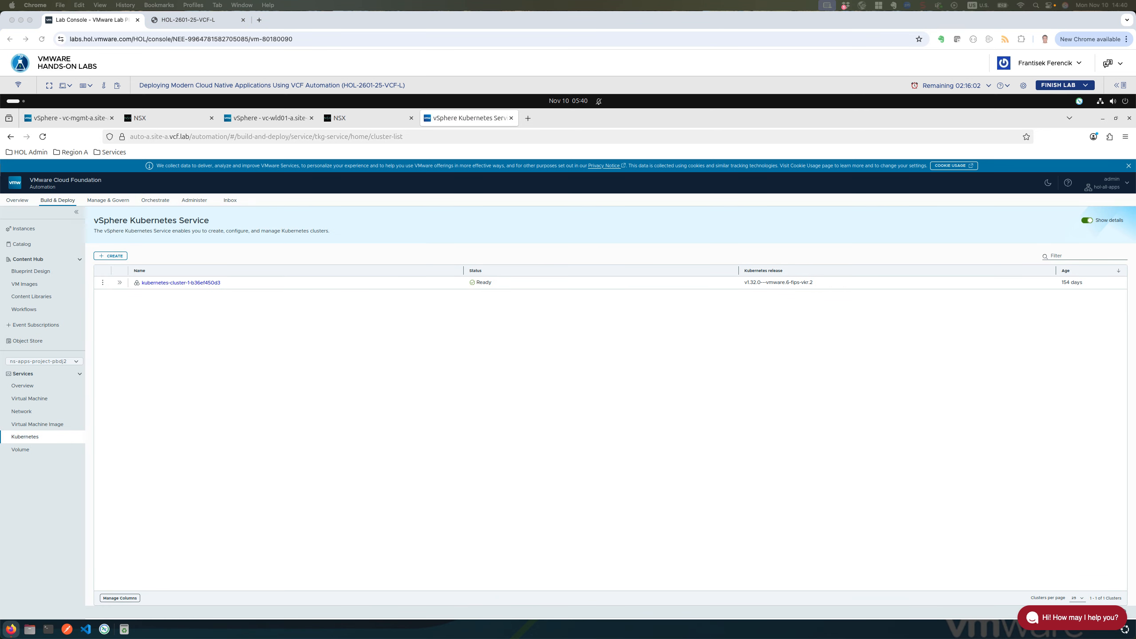
pyautogui.click(619, 347)
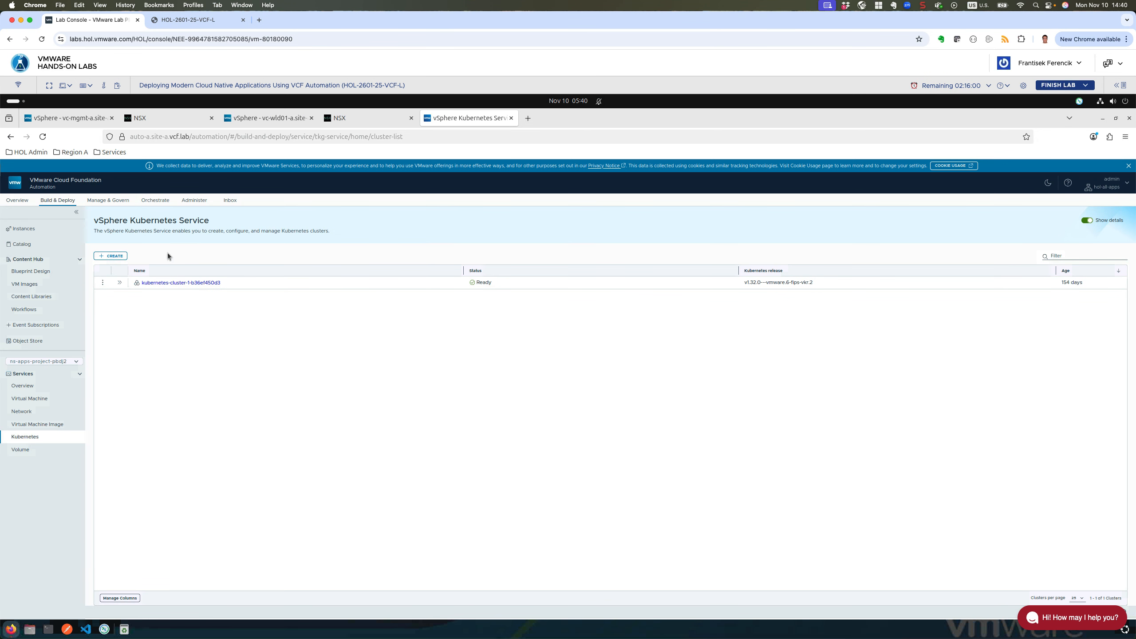
pyautogui.click(112, 256)
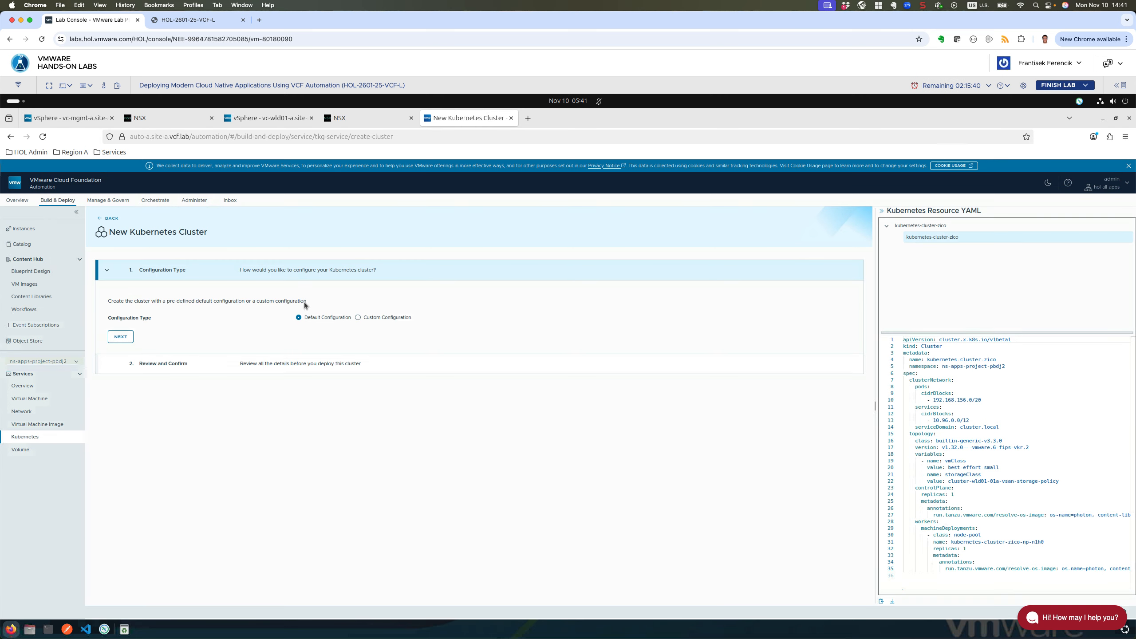
# Step: Examine the configuration type description and the kind line in the default cluster's resource YAML
pyautogui.moveTo(307, 301); pyautogui.dragTo(108, 300)
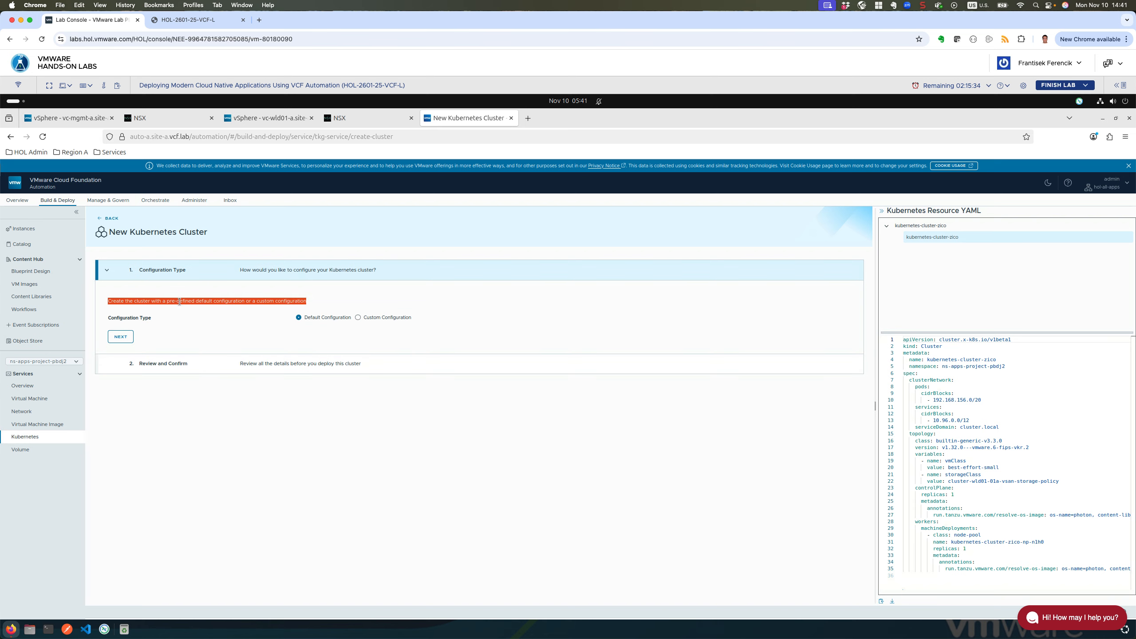
pyautogui.click(193, 301)
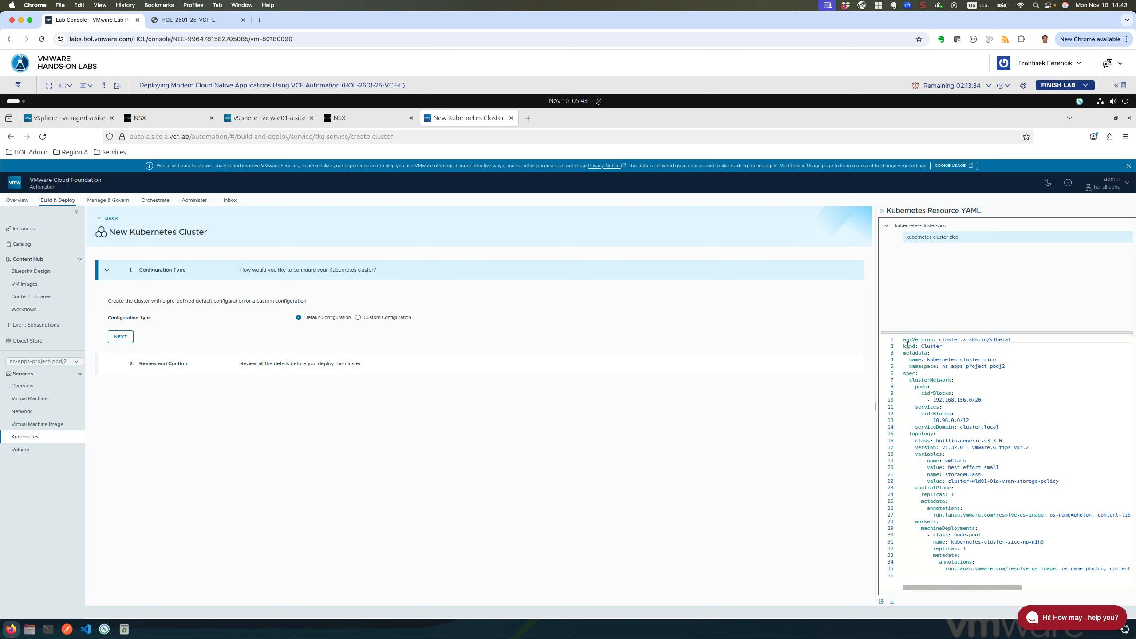
pyautogui.moveTo(921, 347); pyautogui.dragTo(943, 346)
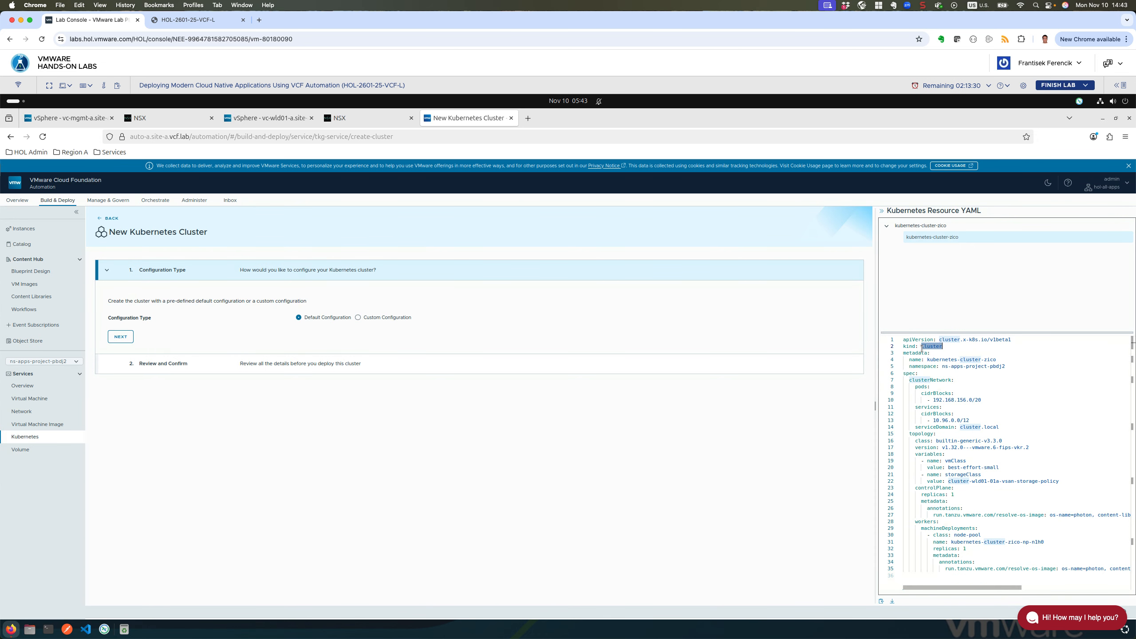
pyautogui.click(954, 348)
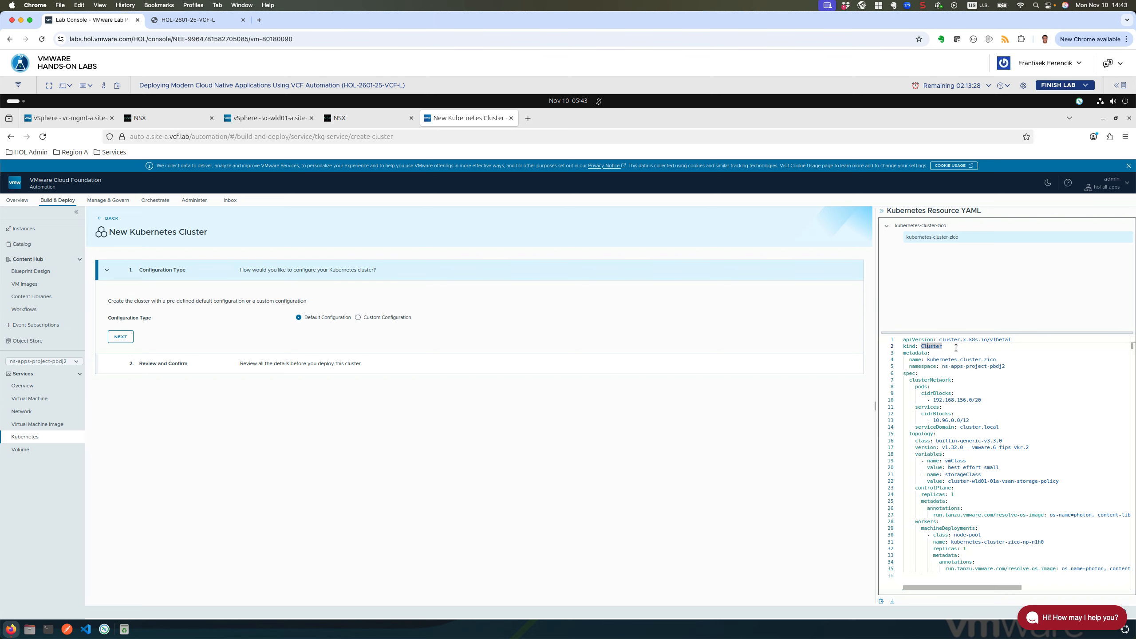
pyautogui.click(909, 347)
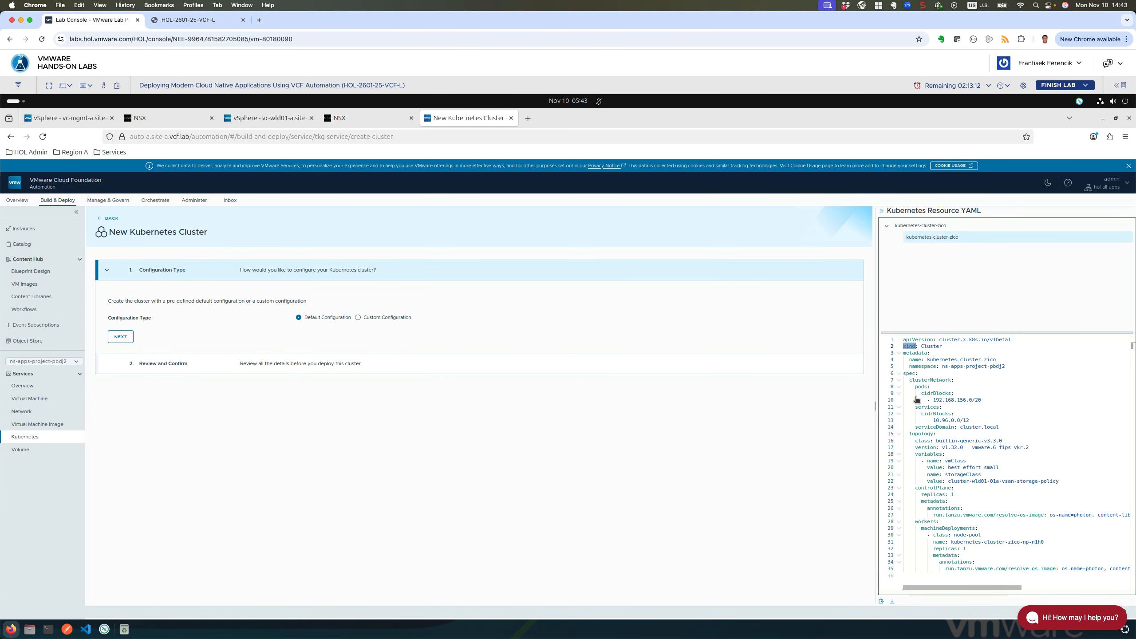
# Step: Choose Custom Configuration for the new cluster and view the Kubernetes releases offered in General Settings
pyautogui.click(358, 318)
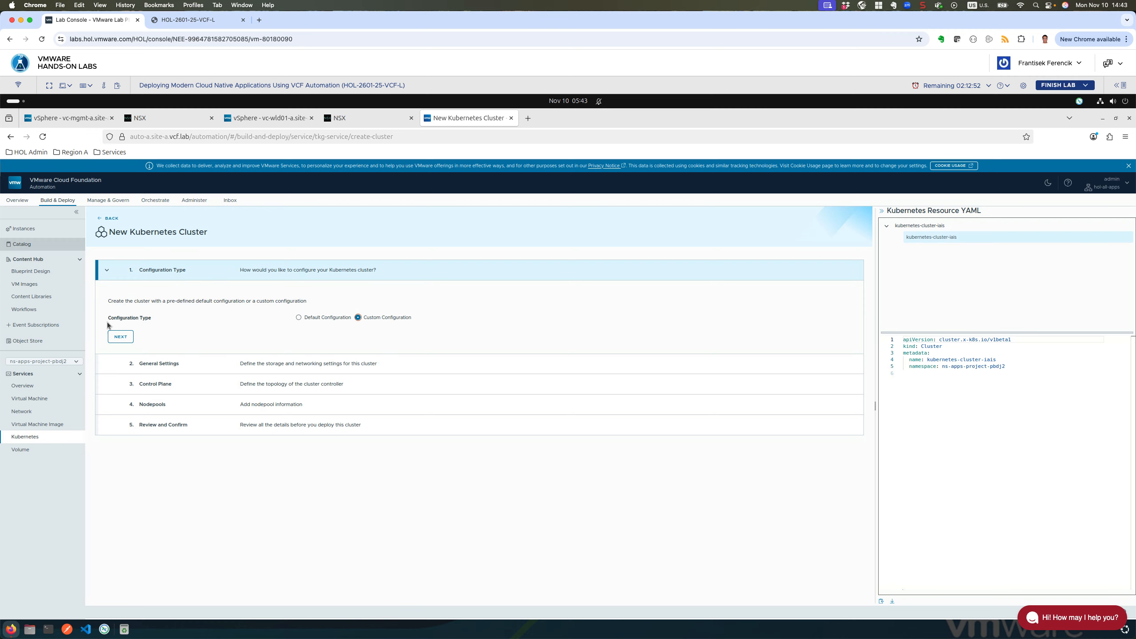
pyautogui.click(120, 337)
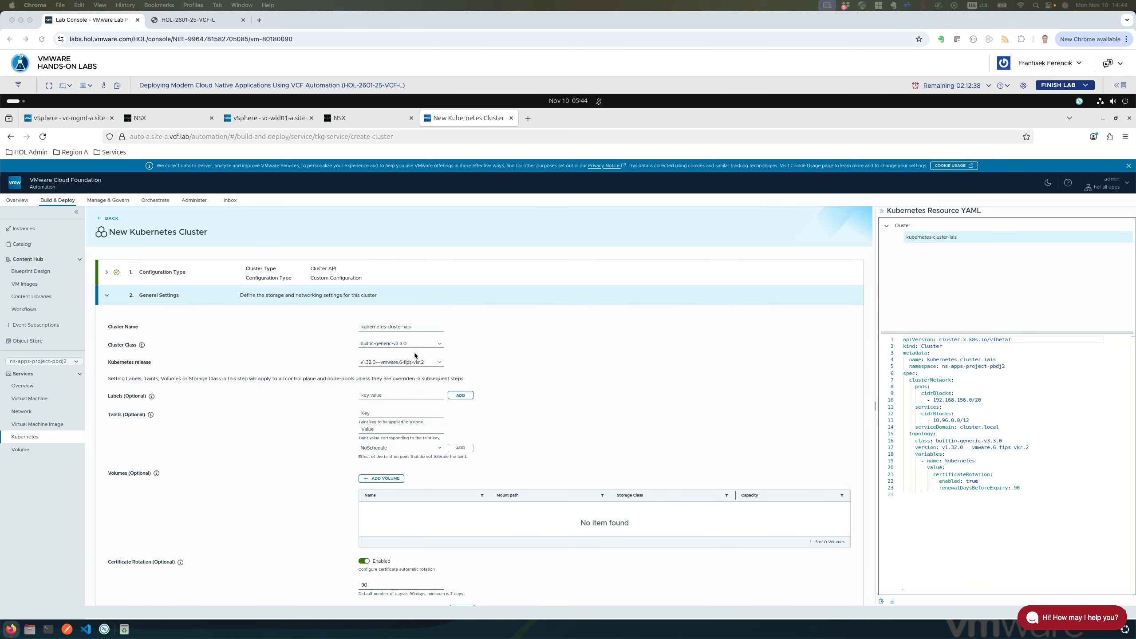
pyautogui.click(417, 363)
pyautogui.click(390, 363)
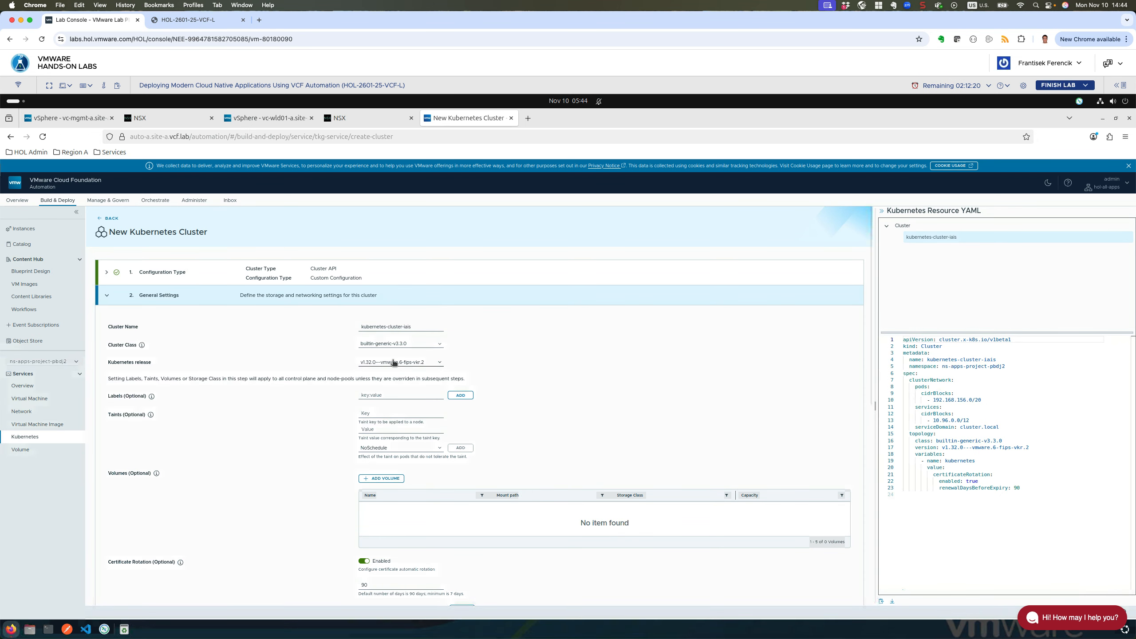
pyautogui.click(394, 363)
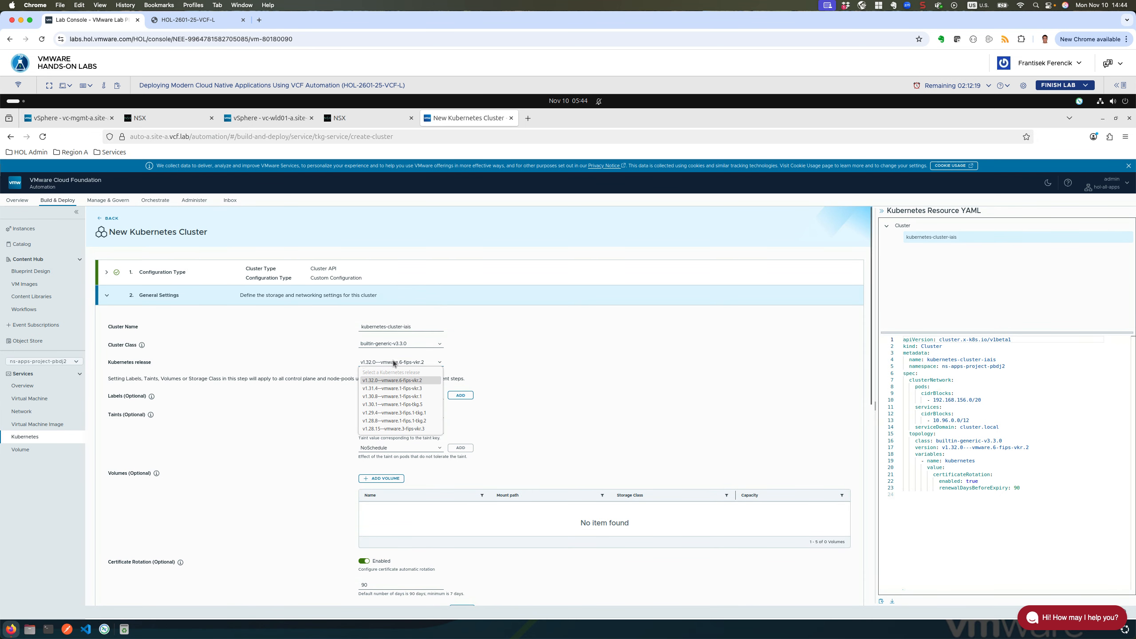
pyautogui.click(588, 376)
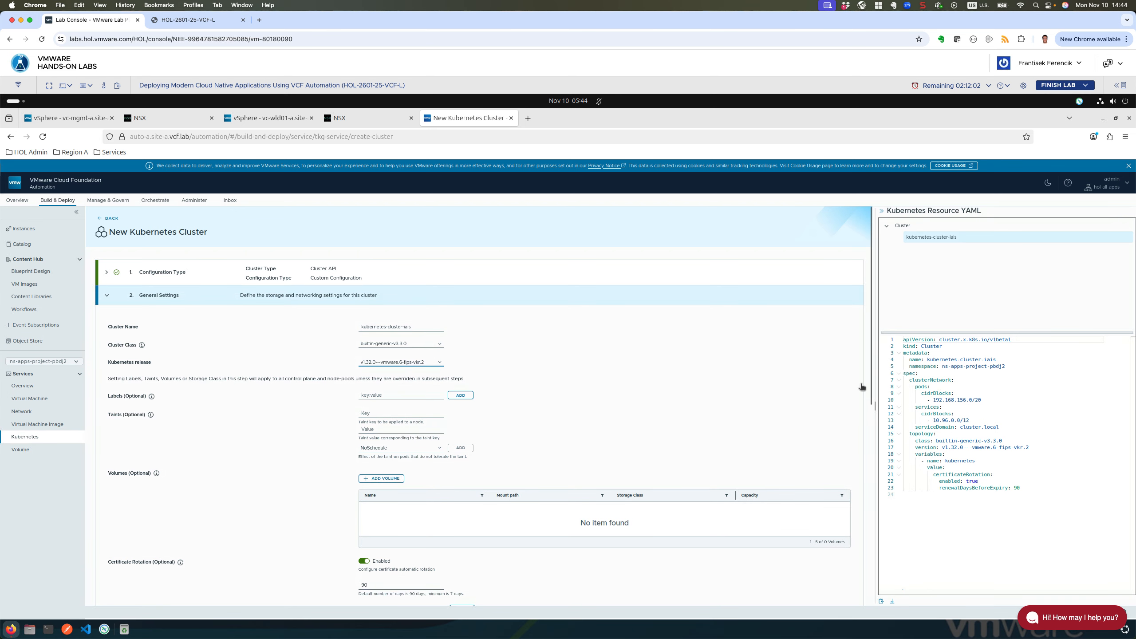
# Step: Review the cluster's general settings, from labels, taints and volumes through proxy, network and persistent volume storage
pyautogui.moveTo(870, 384); pyautogui.dragTo(871, 421)
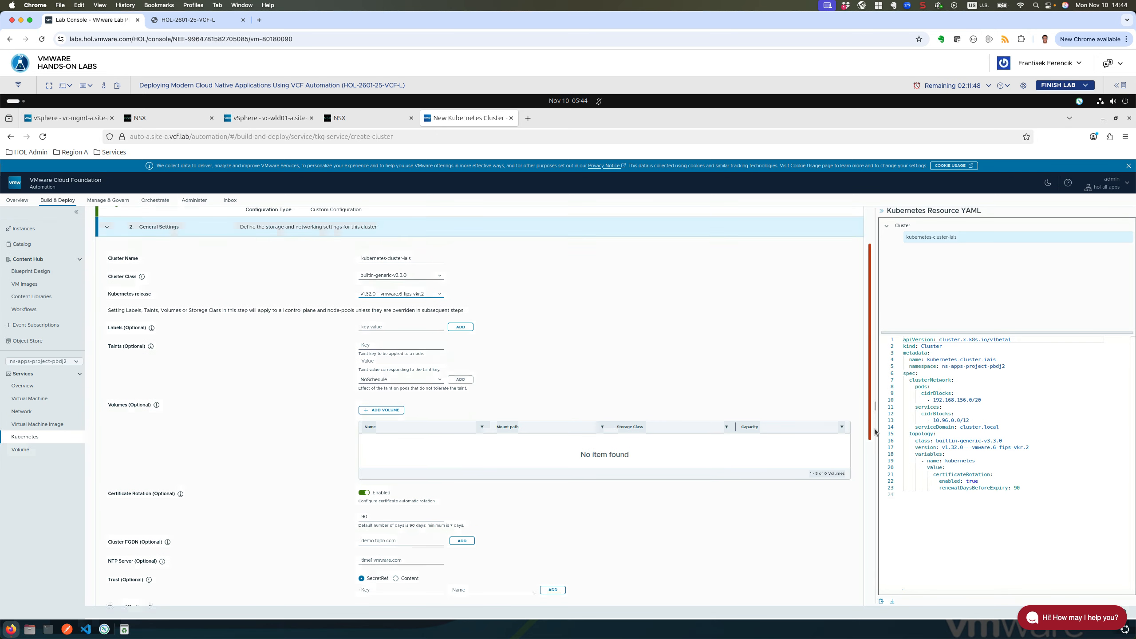
pyautogui.moveTo(874, 430); pyautogui.dragTo(870, 451)
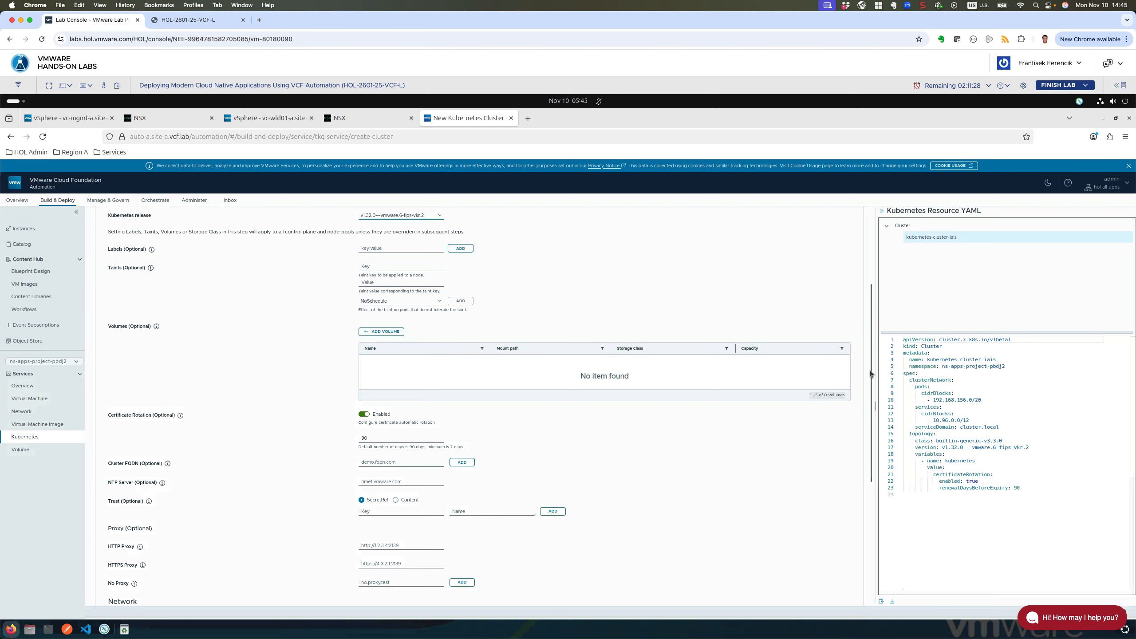
pyautogui.scroll(-5, 869, 377)
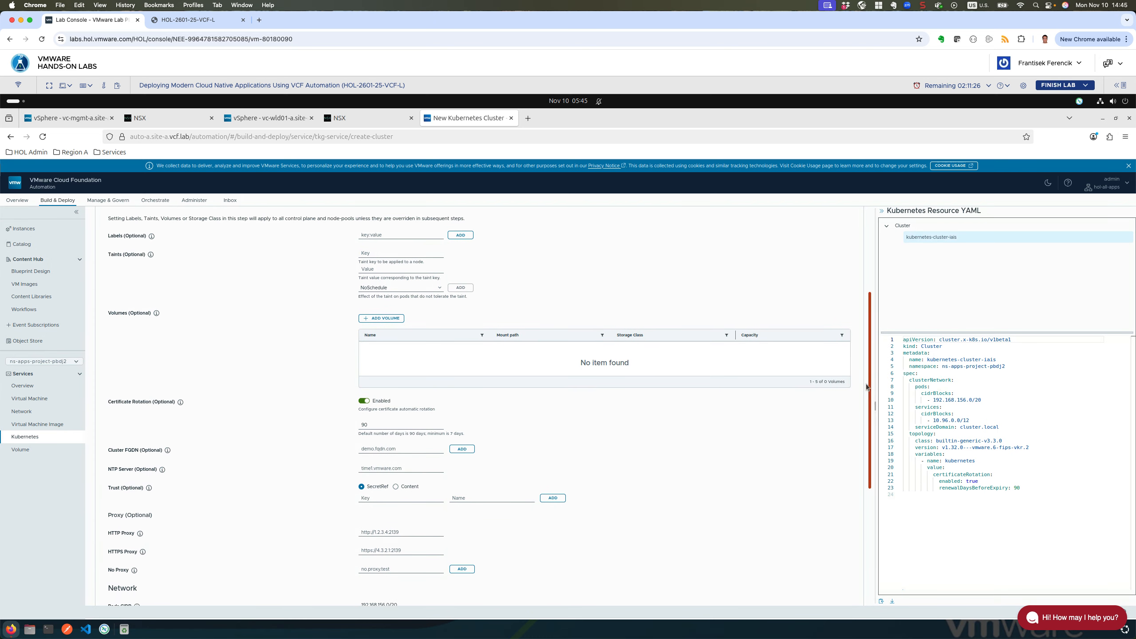
pyautogui.scroll(-5, 864, 457)
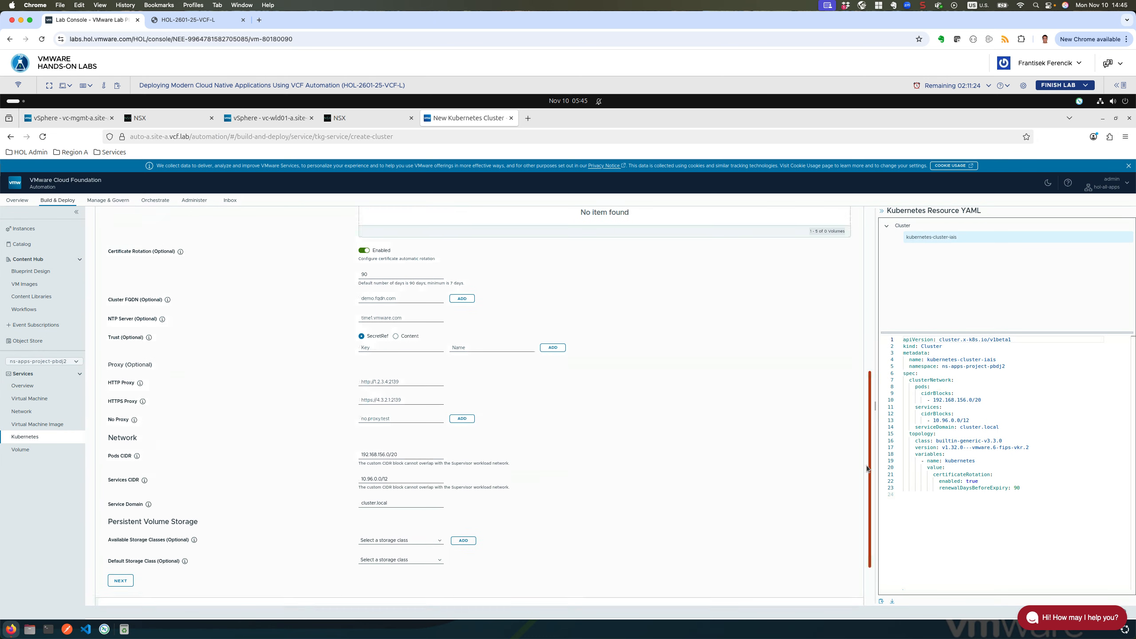
pyautogui.scroll(-1, 862, 477)
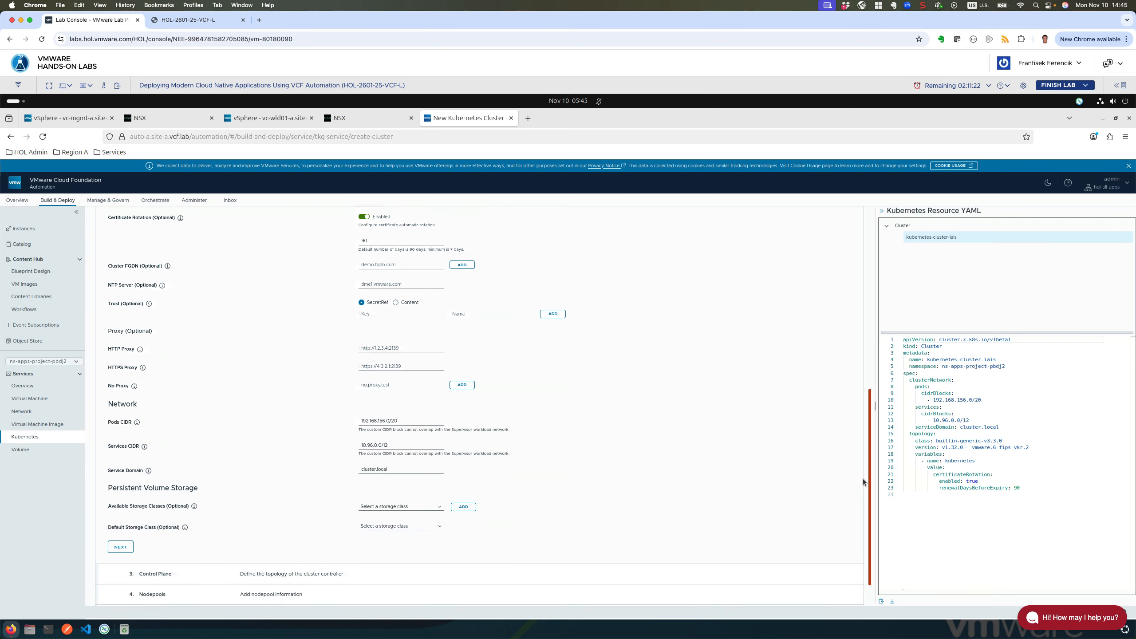
pyautogui.scroll(-1, 857, 490)
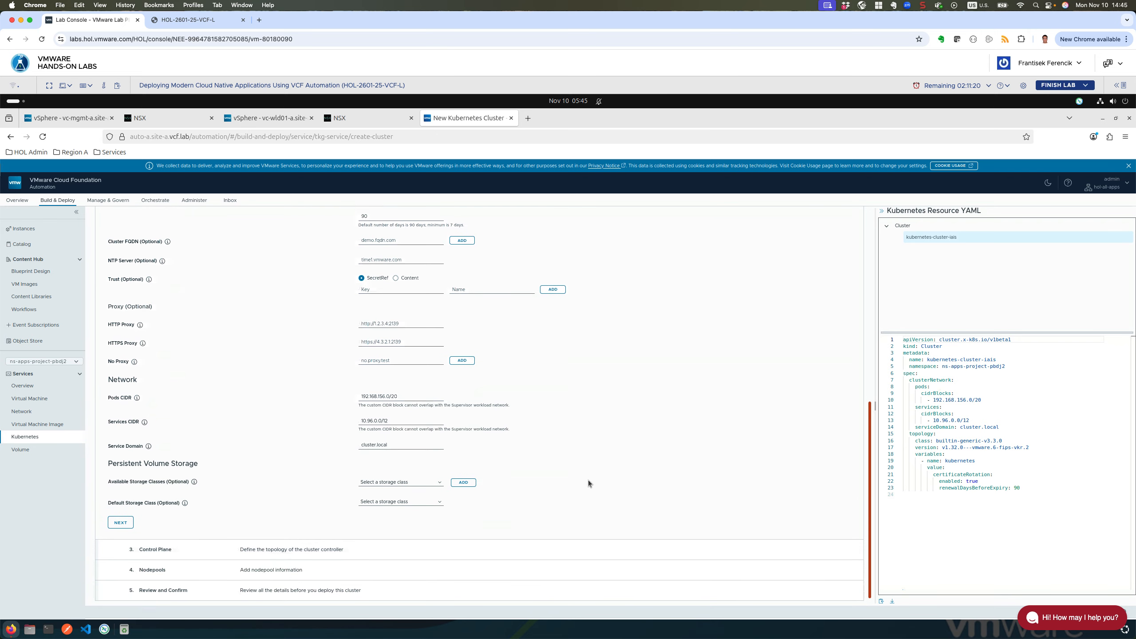
pyautogui.scroll(-1, 384, 399)
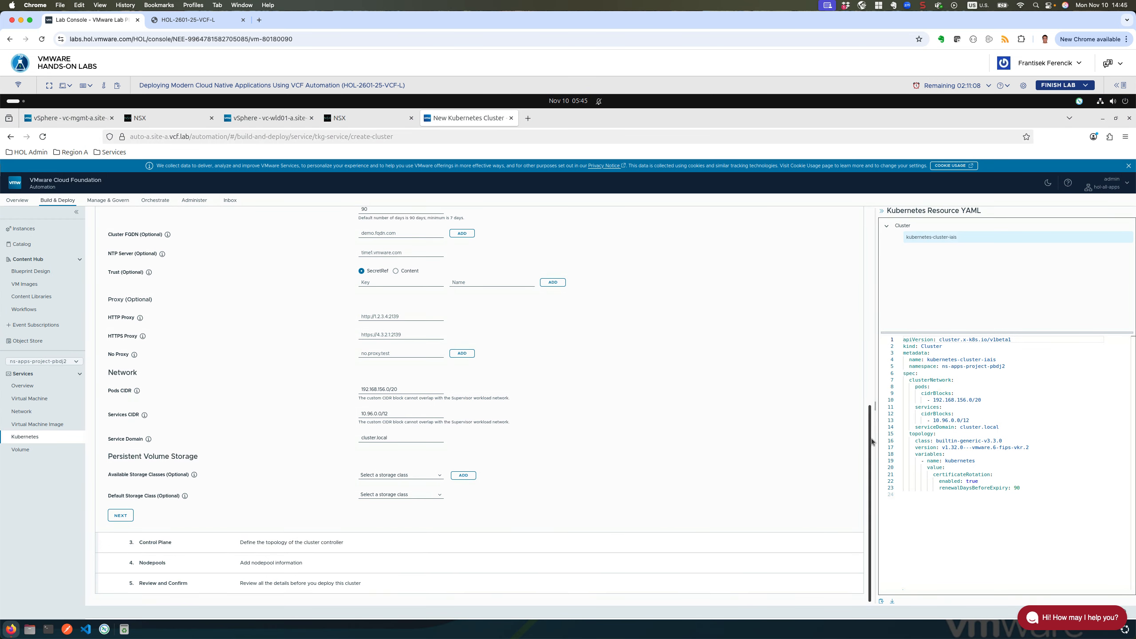
pyautogui.scroll(-1, 870, 443)
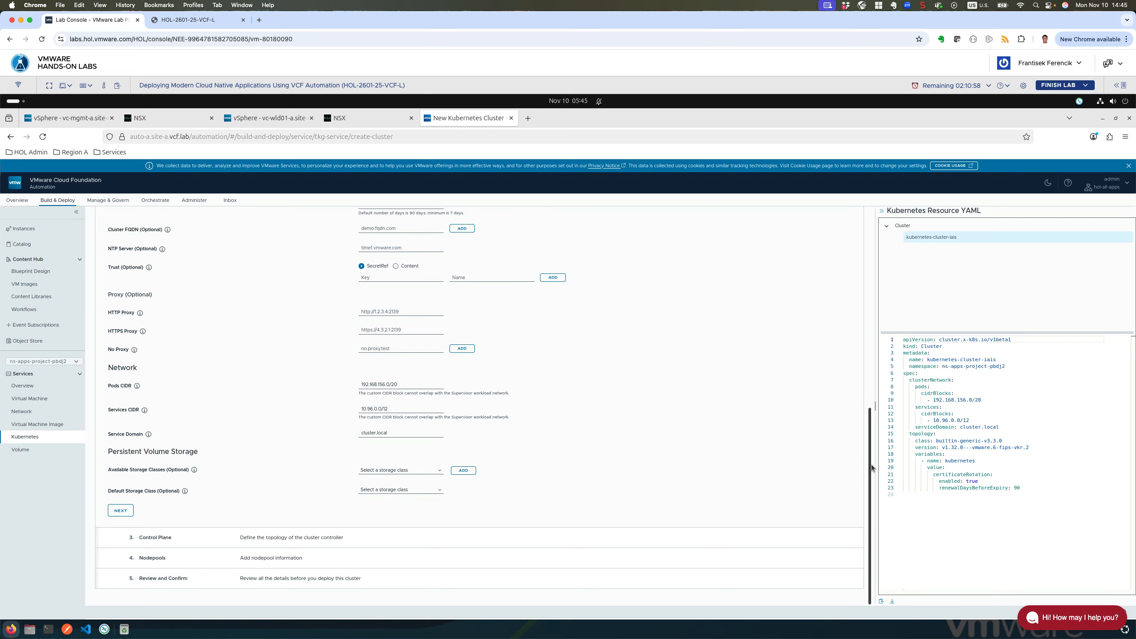
pyautogui.scroll(1, 872, 465)
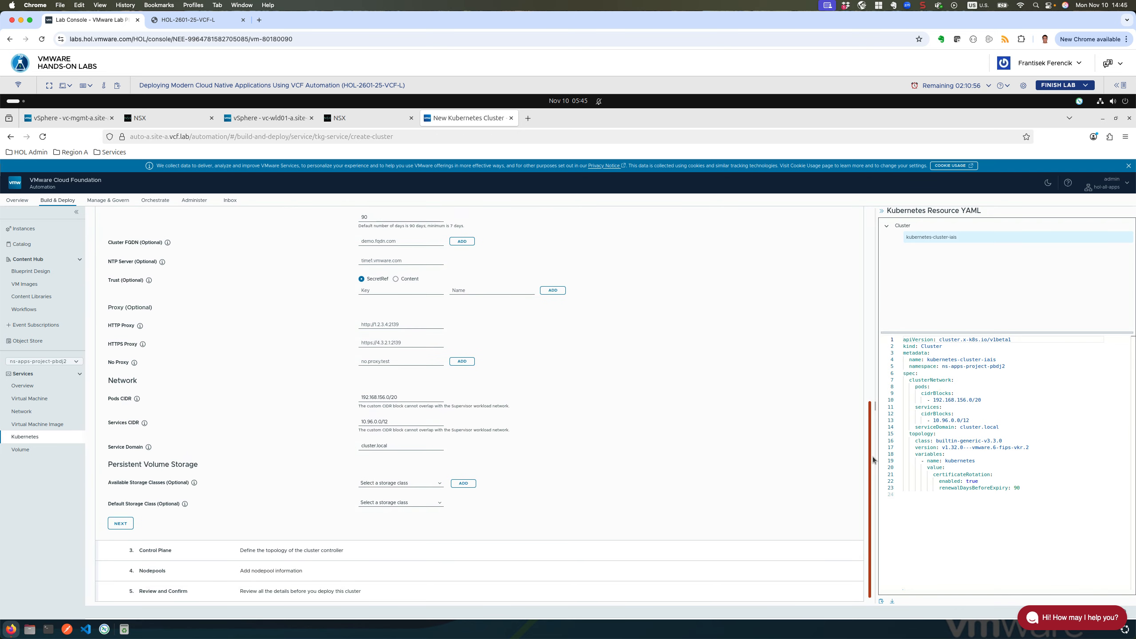
pyautogui.scroll(-1, 872, 466)
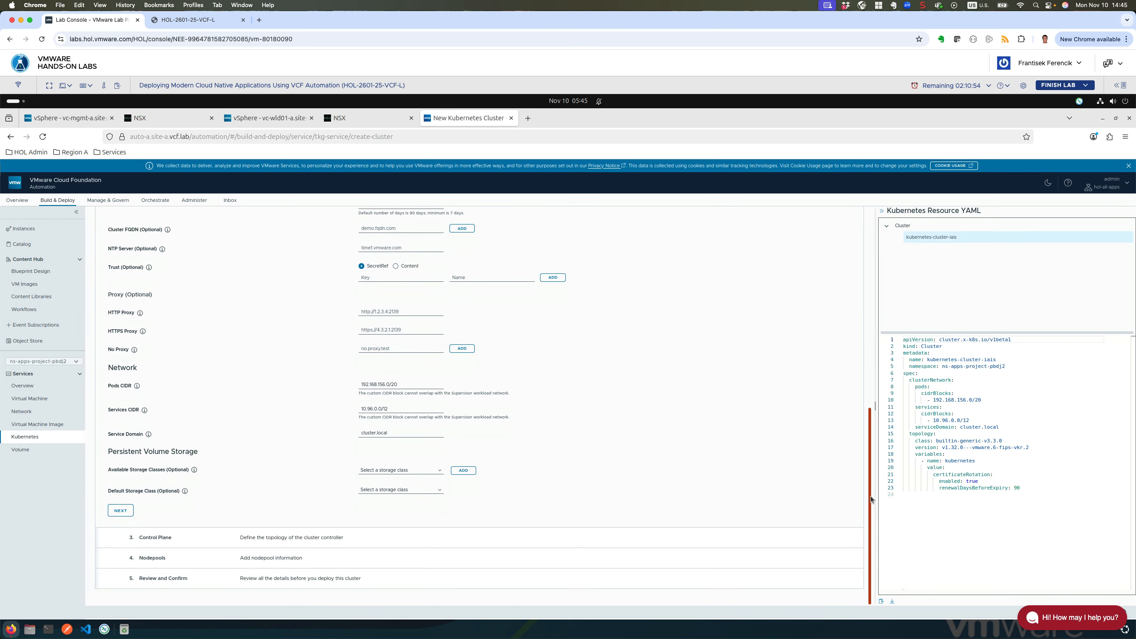
# Step: View the available storage classes without selecting one and continue to the Control Plane settings
pyautogui.click(427, 469)
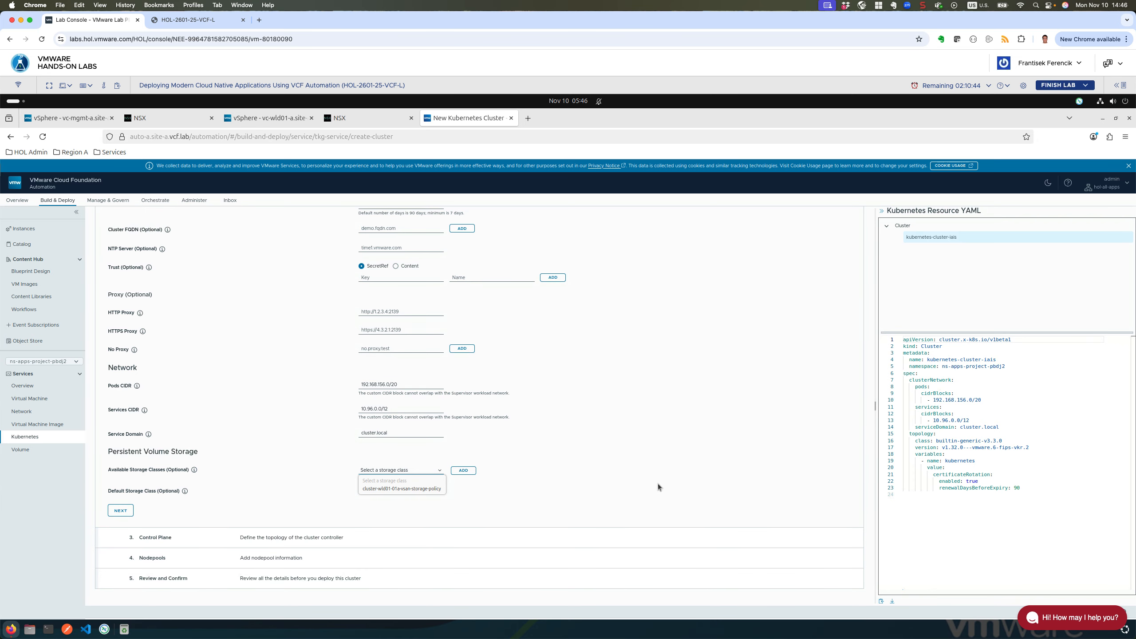
pyautogui.click(641, 491)
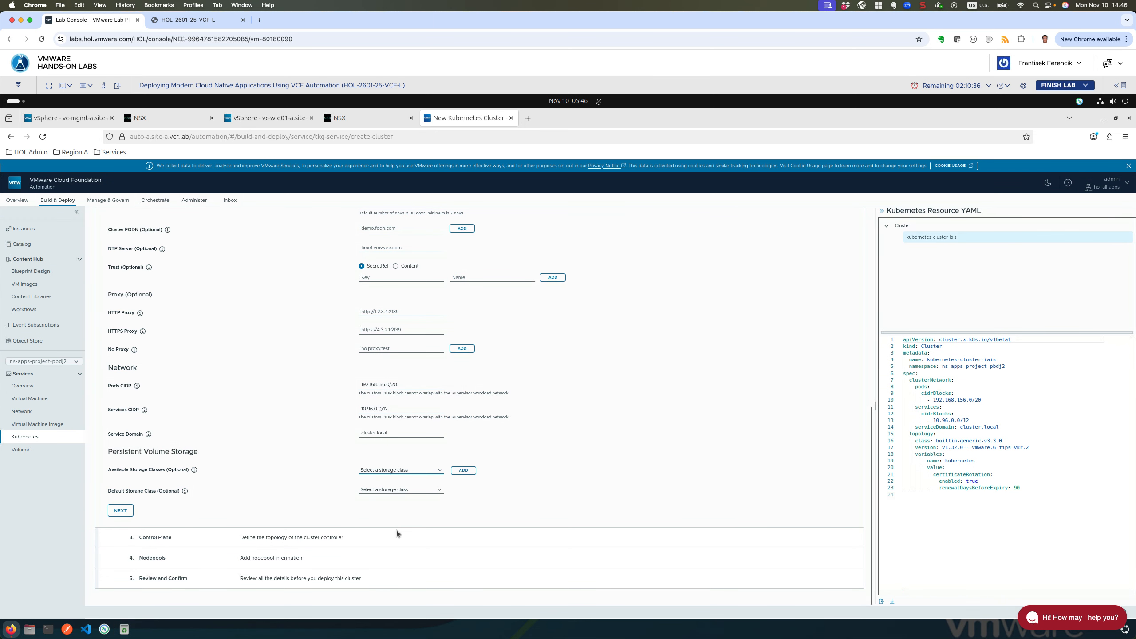
pyautogui.click(121, 511)
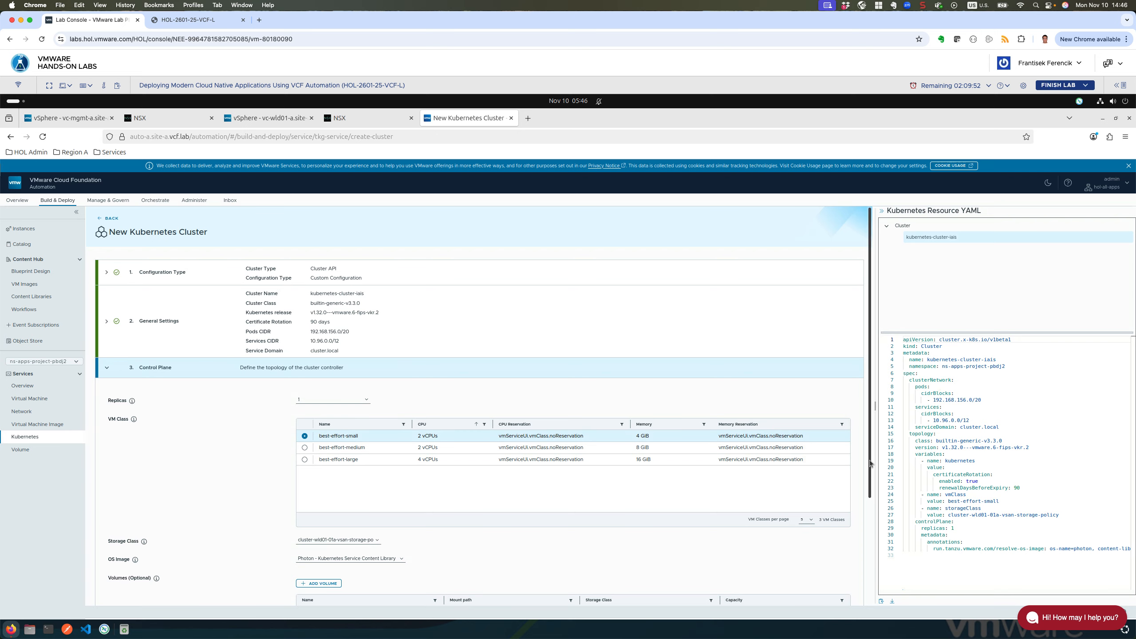
# Step: Review the Control Plane settings and the available OS images, keep Photon, and continue to the Nodepools settings
pyautogui.scroll(-1, 870, 463)
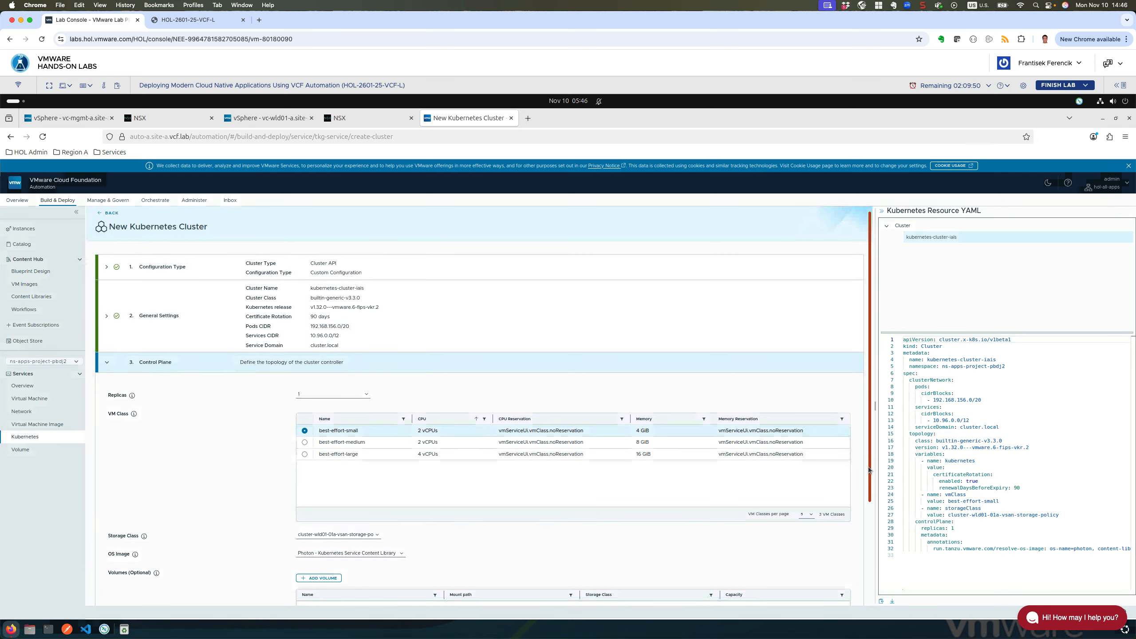
pyautogui.scroll(-2, 869, 470)
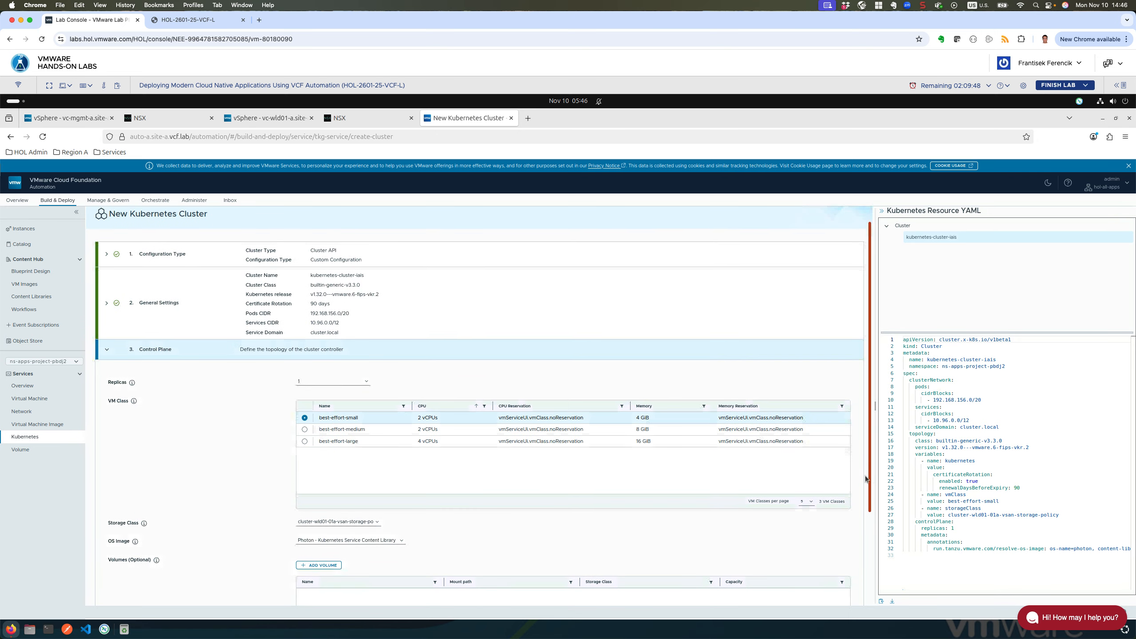
pyautogui.scroll(-3, 867, 483)
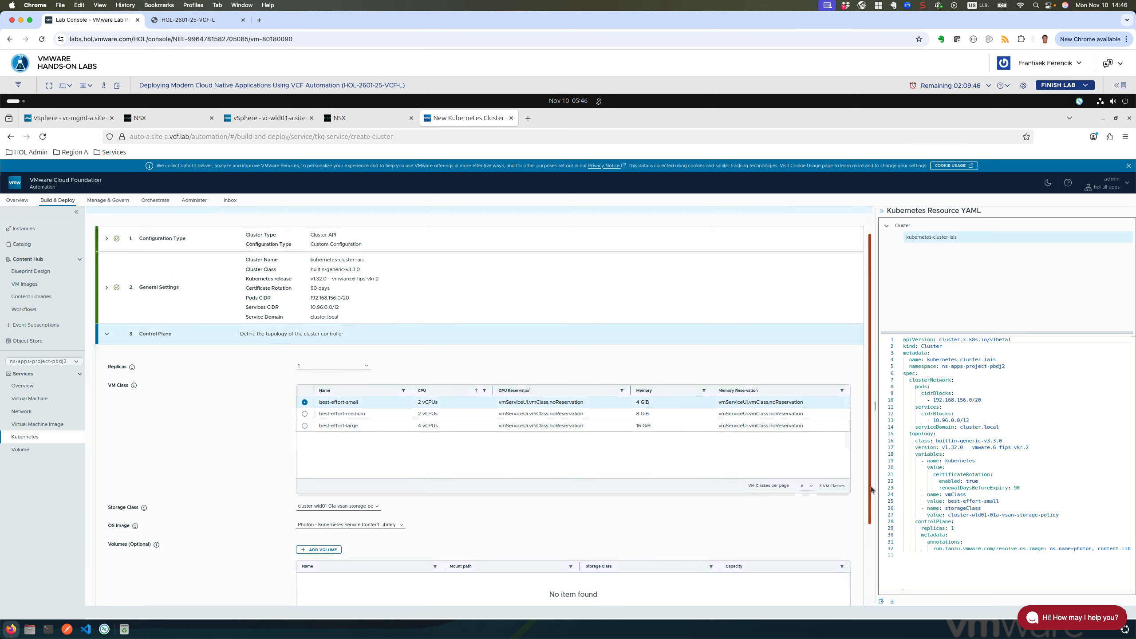
pyautogui.moveTo(870, 486); pyautogui.dragTo(873, 531)
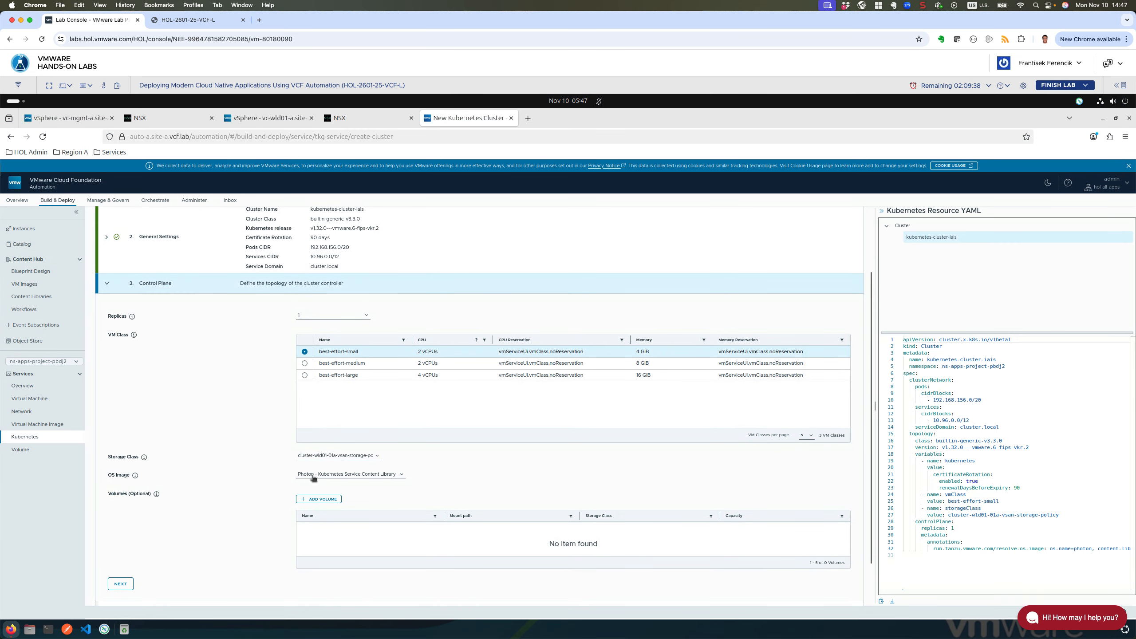
pyautogui.click(380, 475)
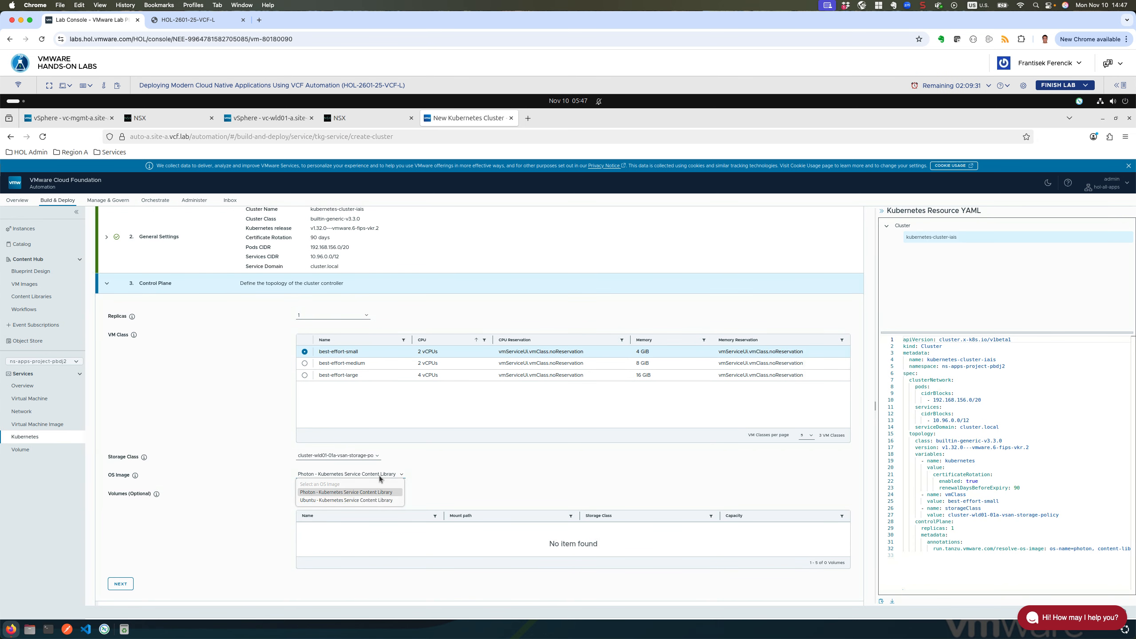
pyautogui.click(528, 472)
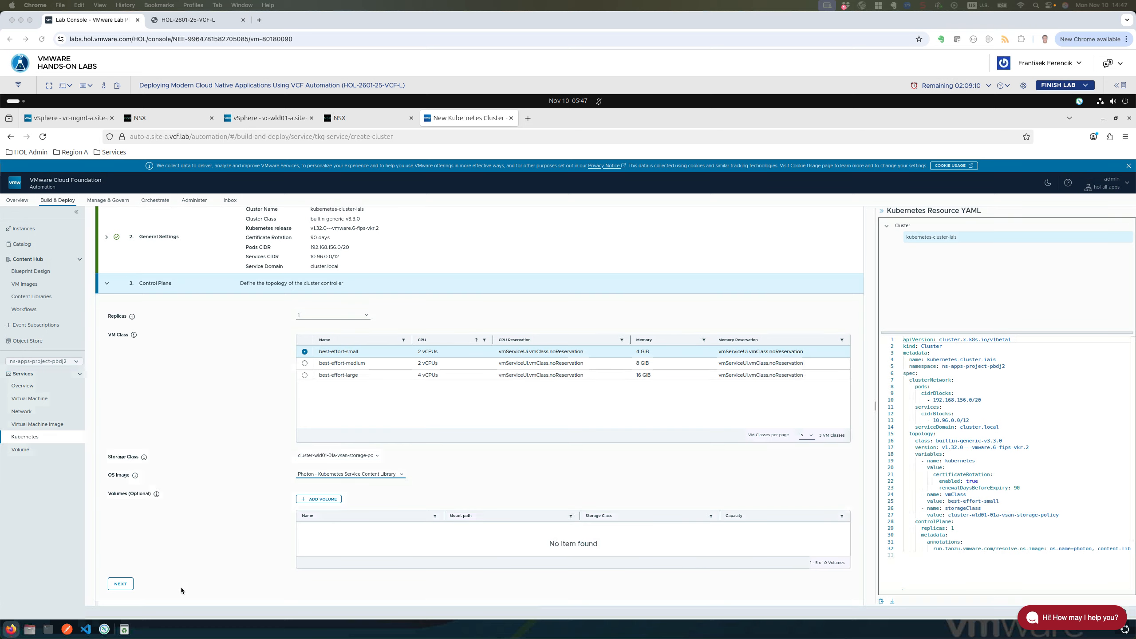
pyautogui.click(132, 584)
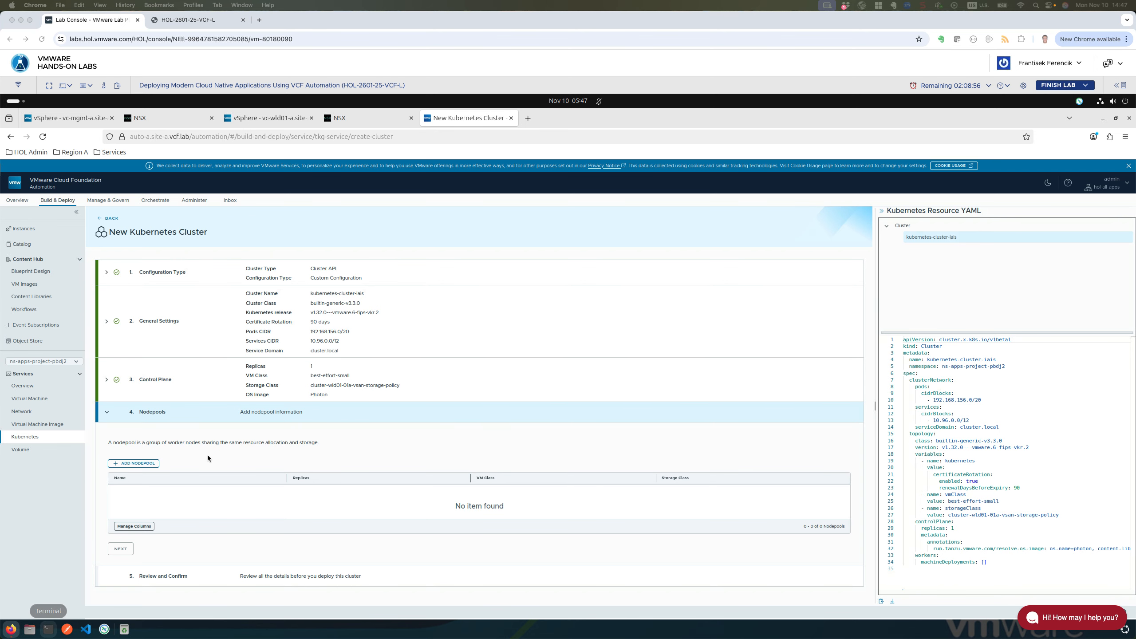
# Step: Add a nodepool with 1 replica, VM class best-effort-small, storage class cluster-wld01-01a-vsan-storage-policy and the Photon OS image
pyautogui.click(126, 464)
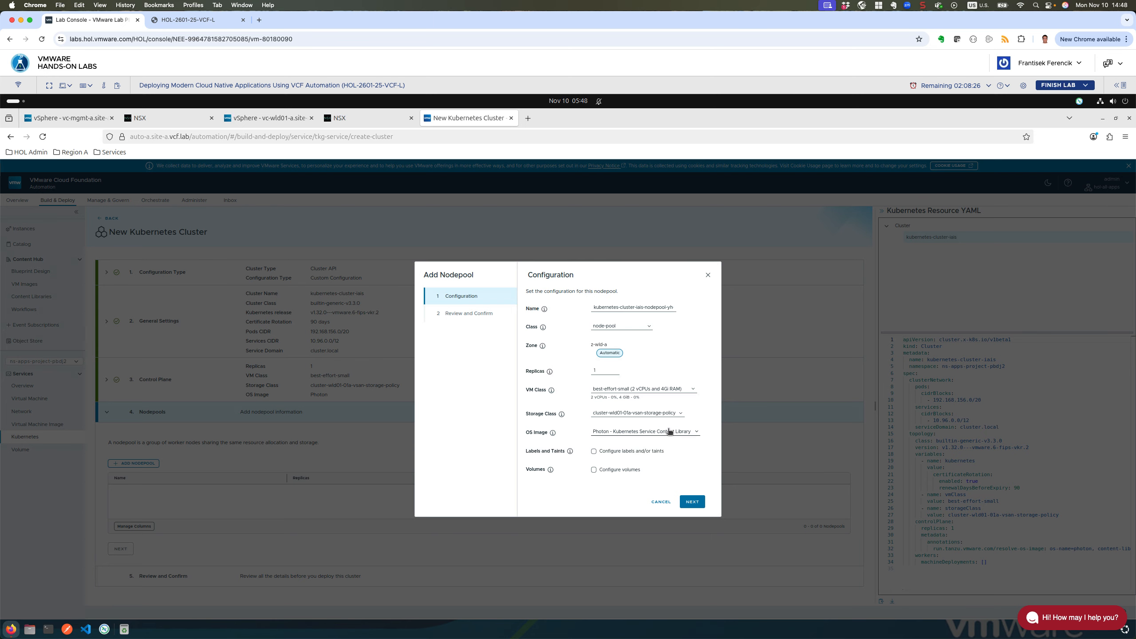
pyautogui.click(691, 503)
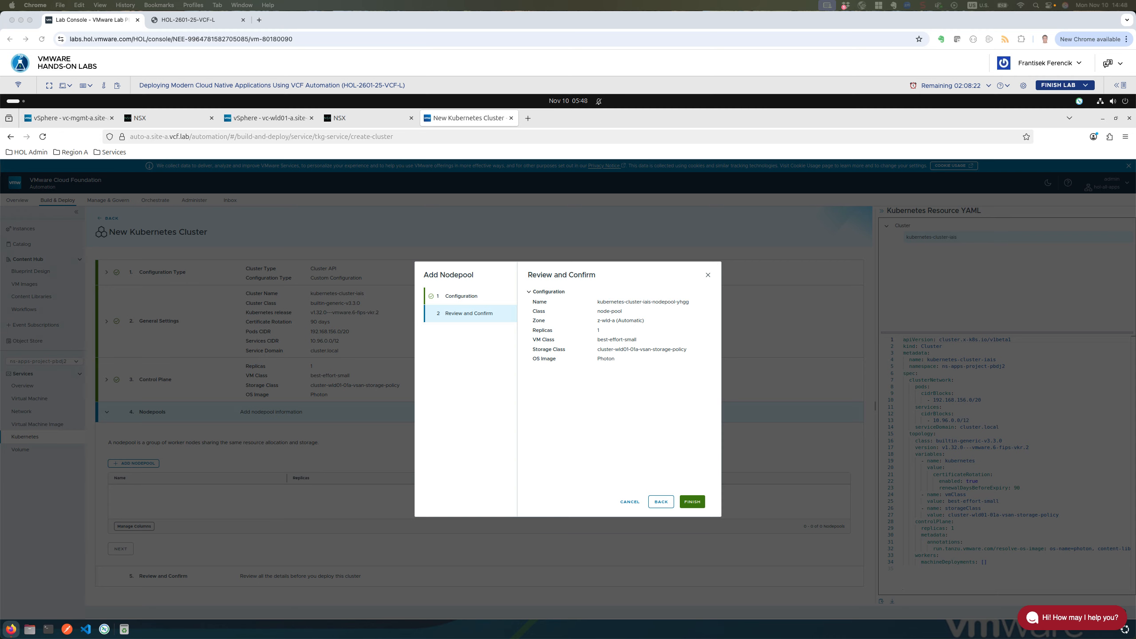
pyautogui.click(696, 503)
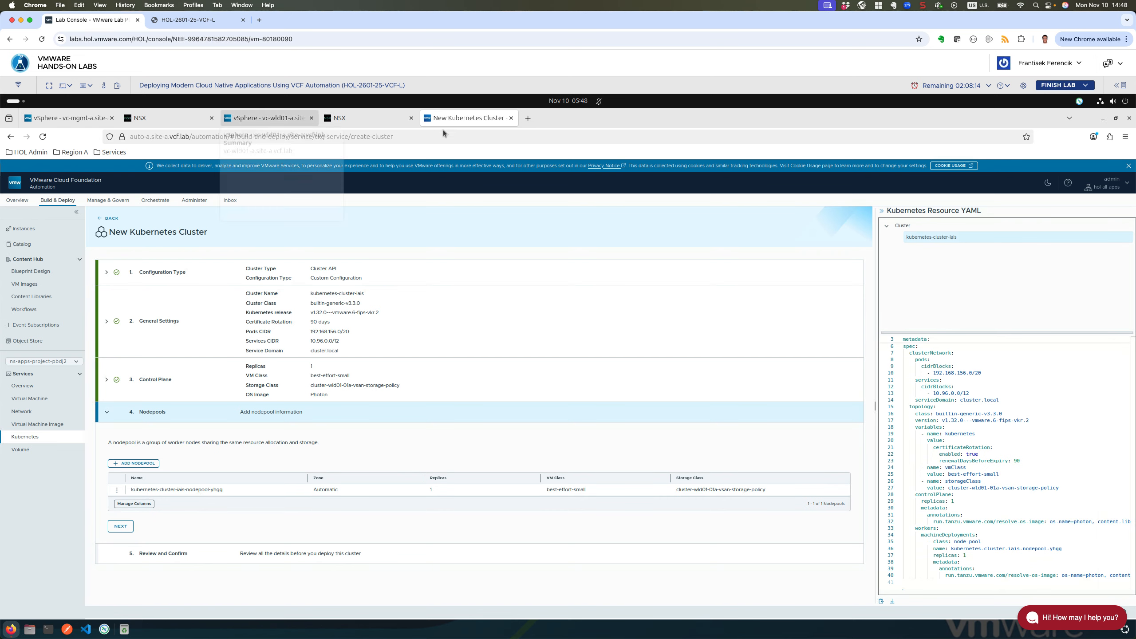
# Step: Check the project namespace in the vc-wld01 vSphere Client inventory, and finish the new cluster's wizard to start its deployment
pyautogui.click(268, 118)
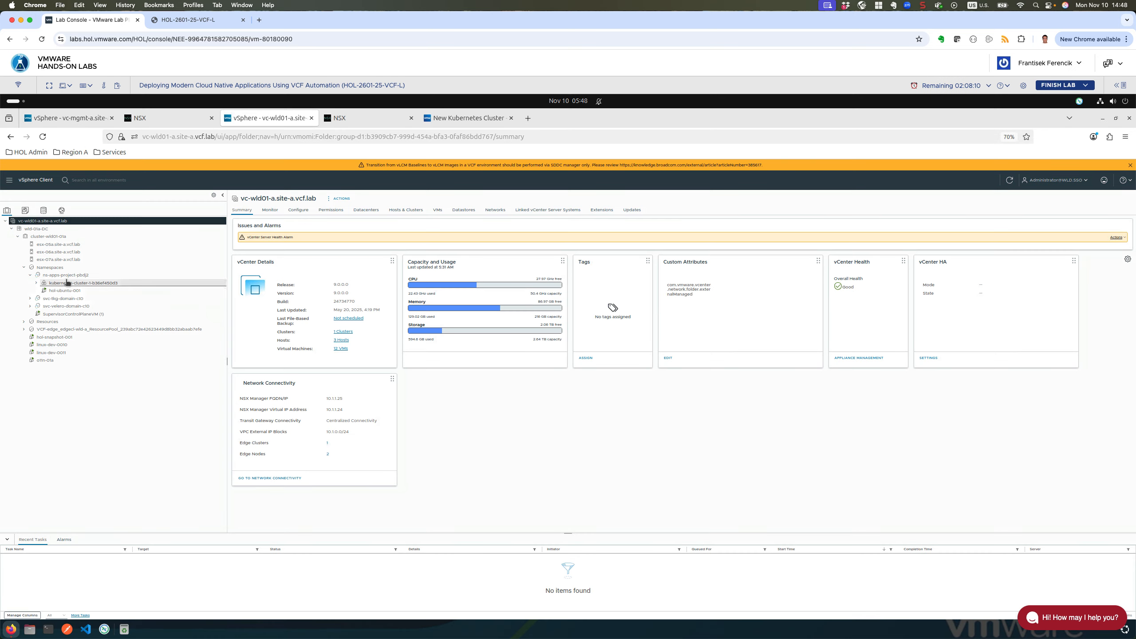
pyautogui.click(460, 119)
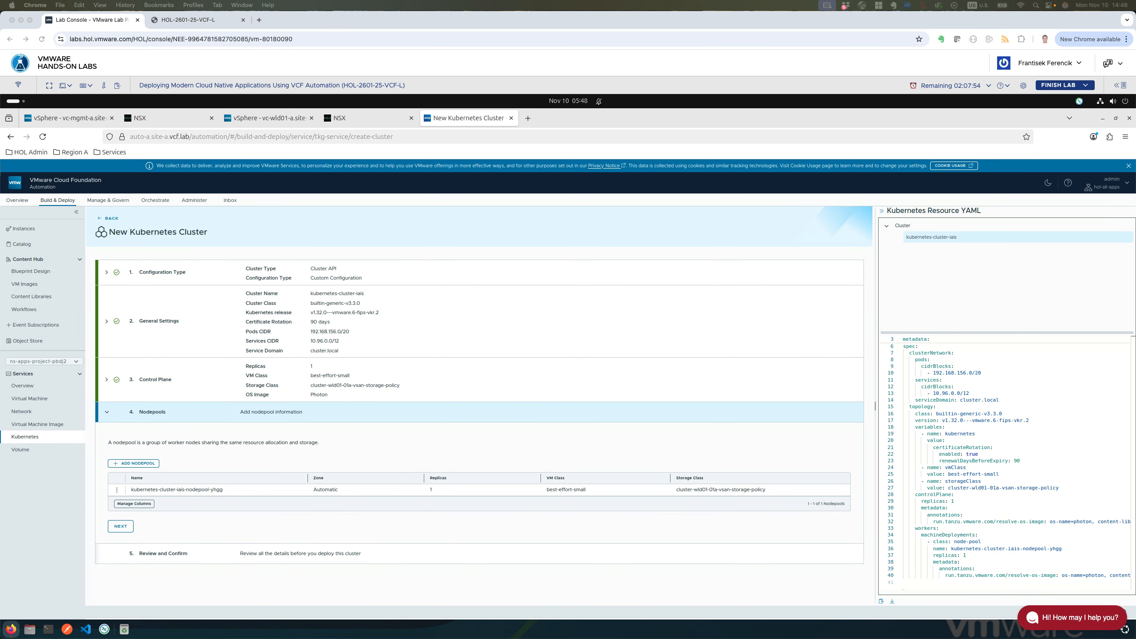
pyautogui.click(120, 527)
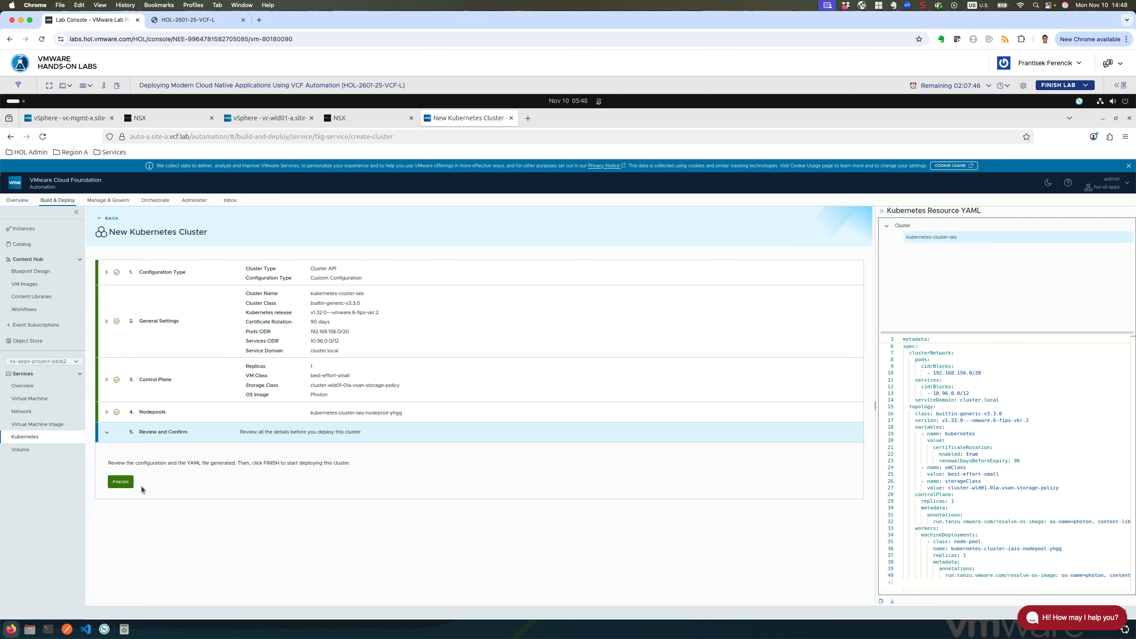
pyautogui.click(122, 482)
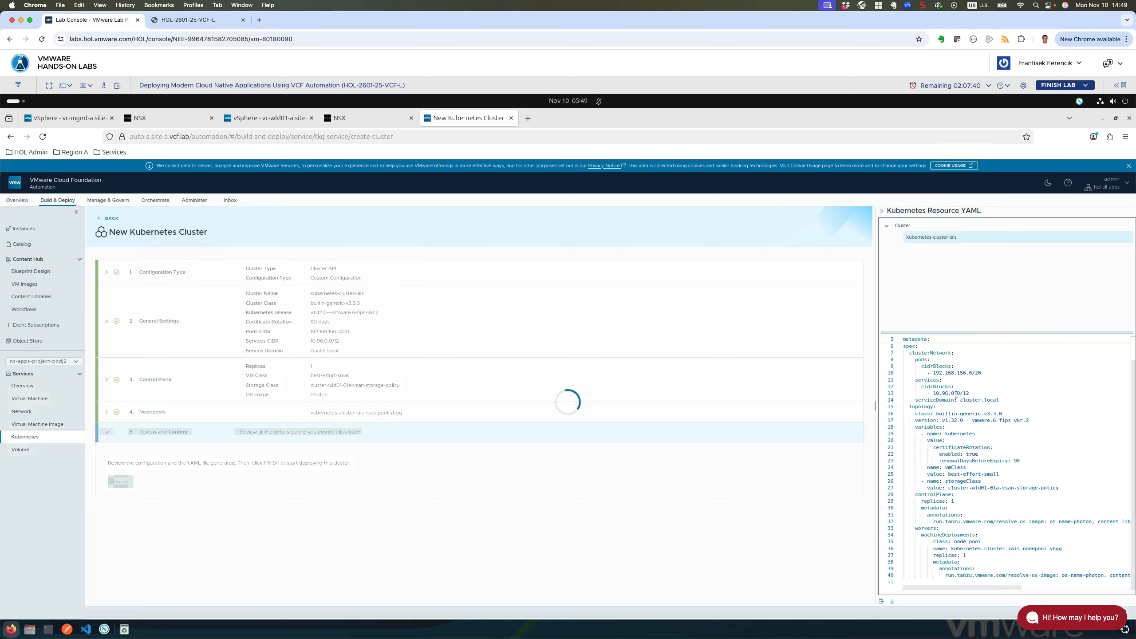
pyautogui.moveTo(920, 353); pyautogui.dragTo(1008, 549)
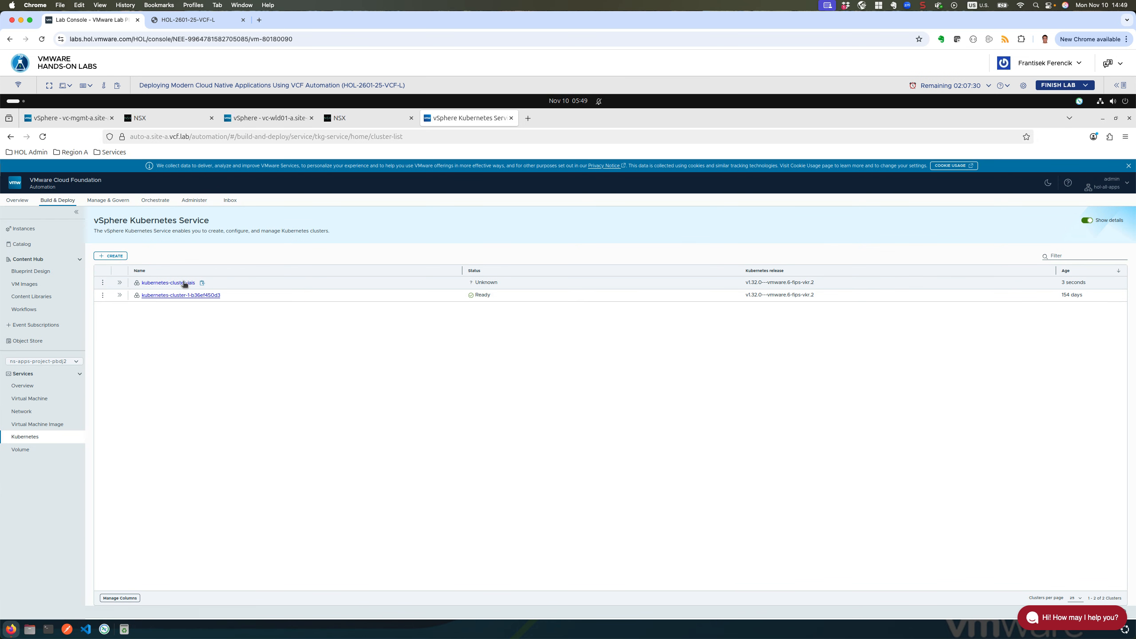
# Step: Move the vSphere Kubernetes Service page into its own browser window and arrange it beside the vc-wld01 vSphere Client
pyautogui.moveTo(452, 118); pyautogui.dragTo(629, 183)
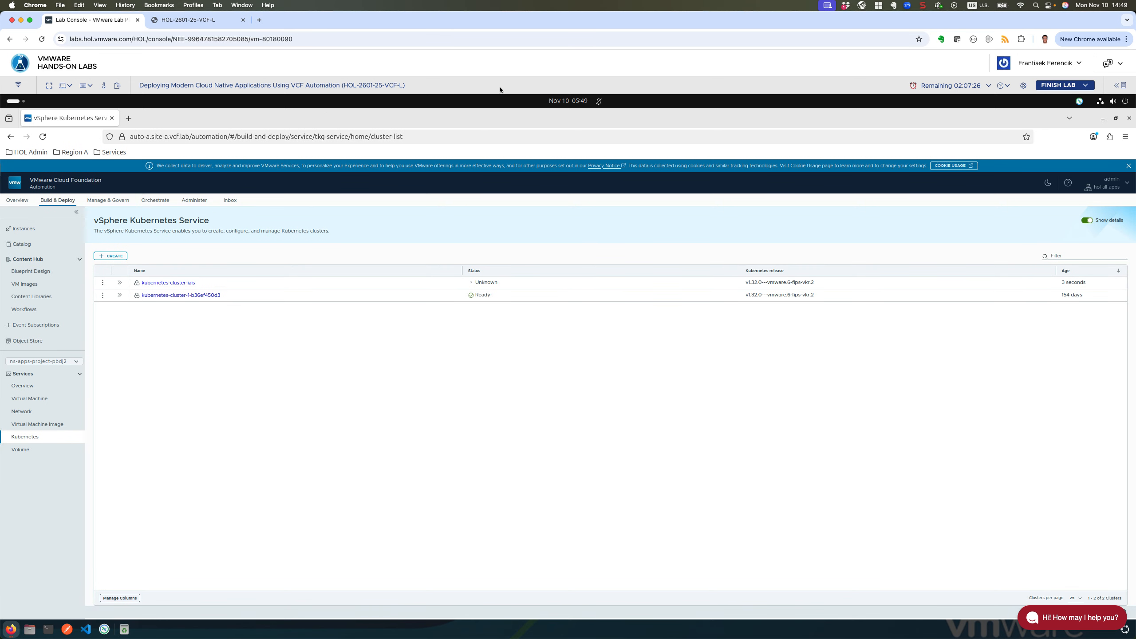
pyautogui.click(1116, 119)
pyautogui.moveTo(592, 128); pyautogui.dragTo(987, 142)
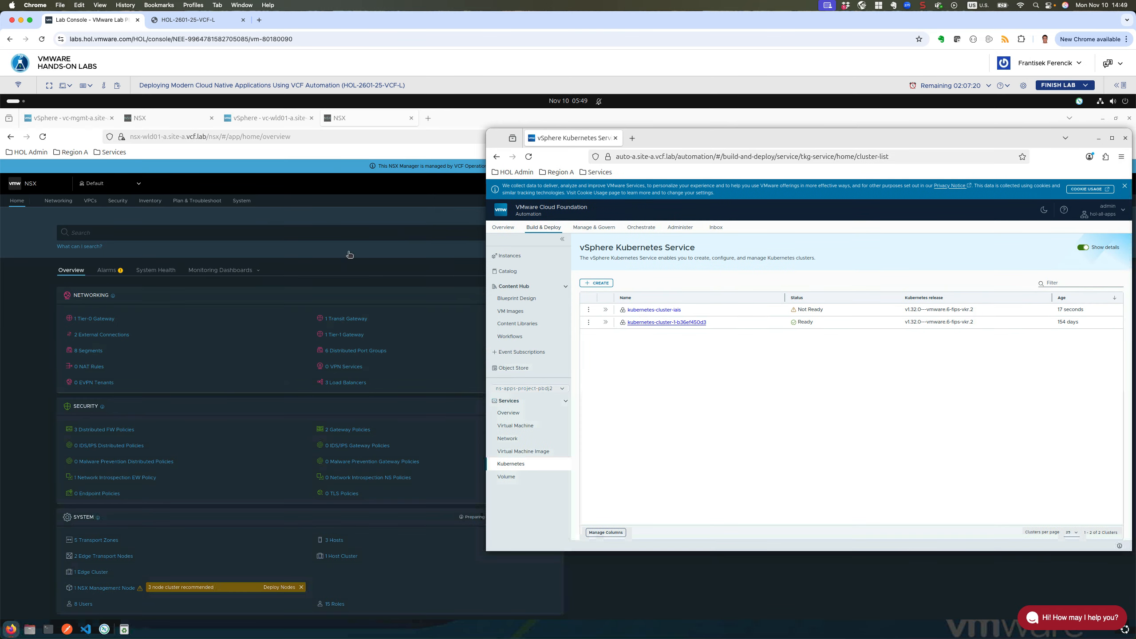
pyautogui.click(349, 255)
pyautogui.click(269, 123)
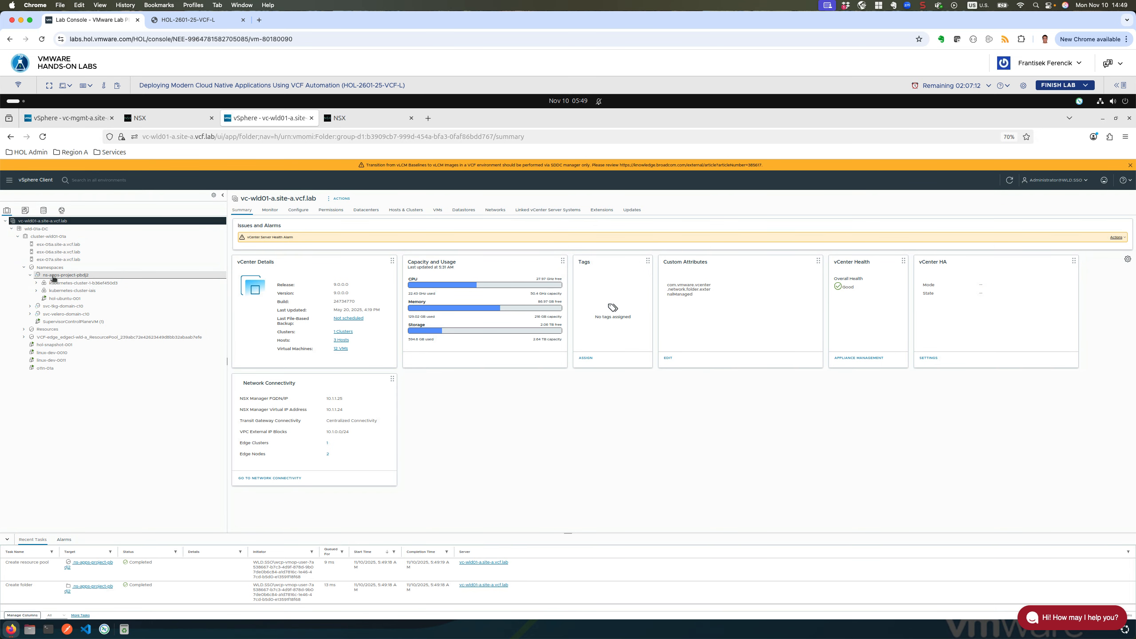
pyautogui.click(1116, 119)
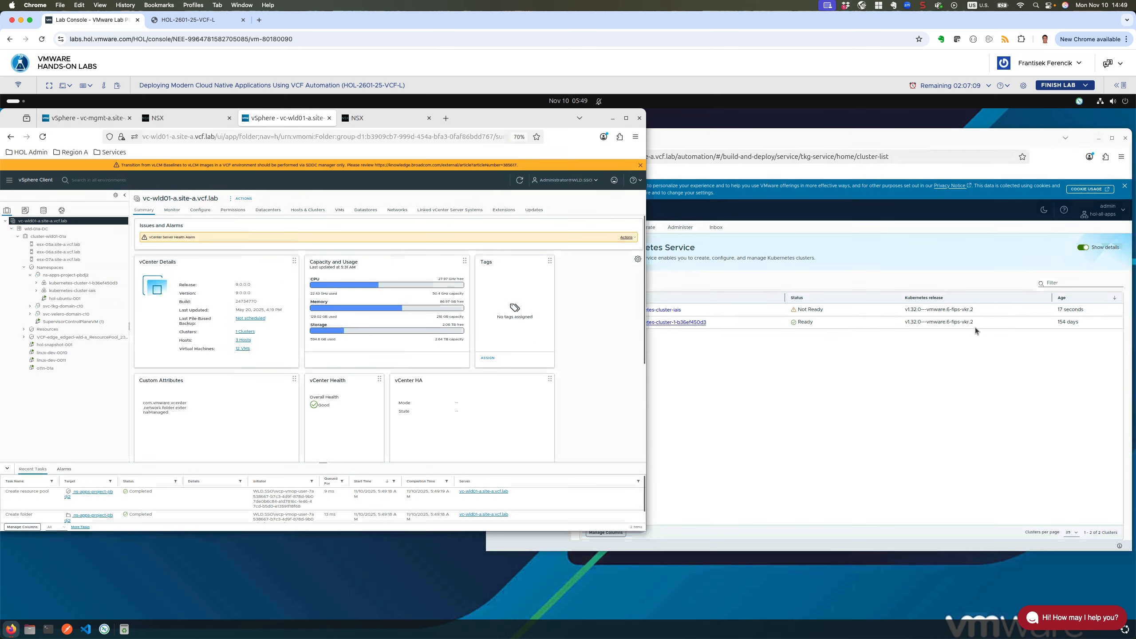
pyautogui.click(951, 359)
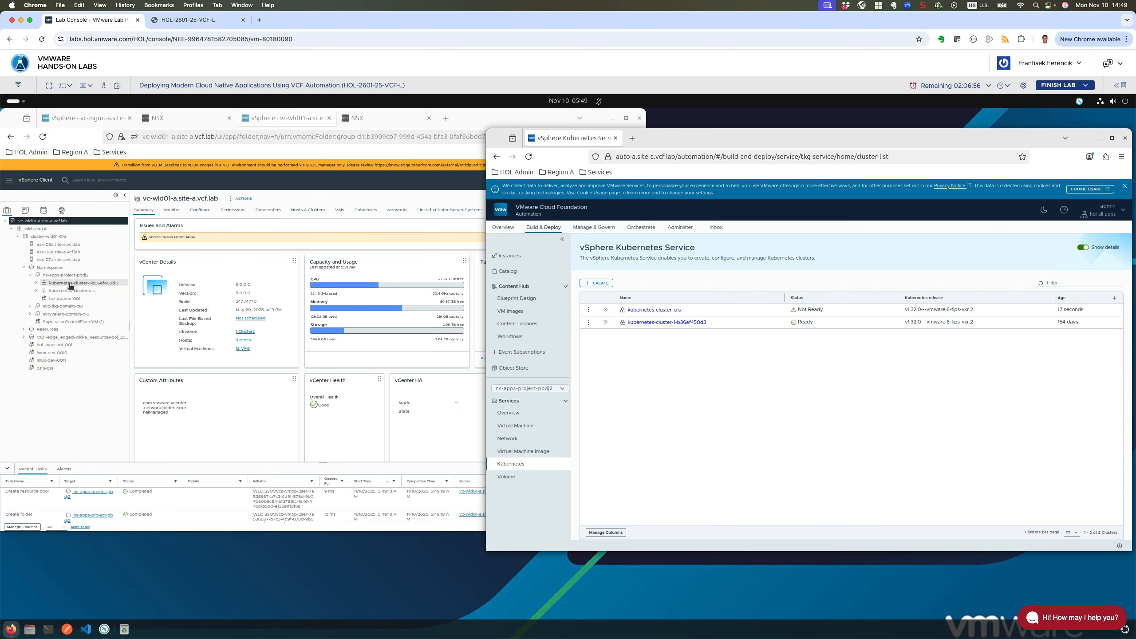
# Step: Expand the existing Kubernetes cluster in the vSphere inventory and open the details page of kubernetes-cluster-iais in VCF Automation
pyautogui.click(38, 285)
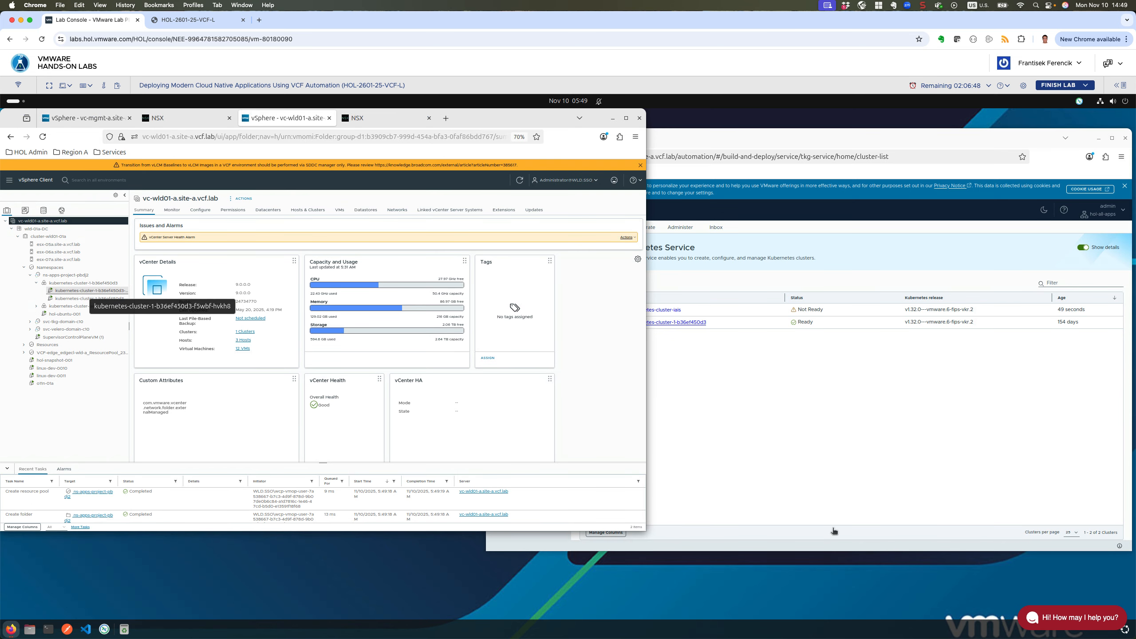
pyautogui.click(814, 434)
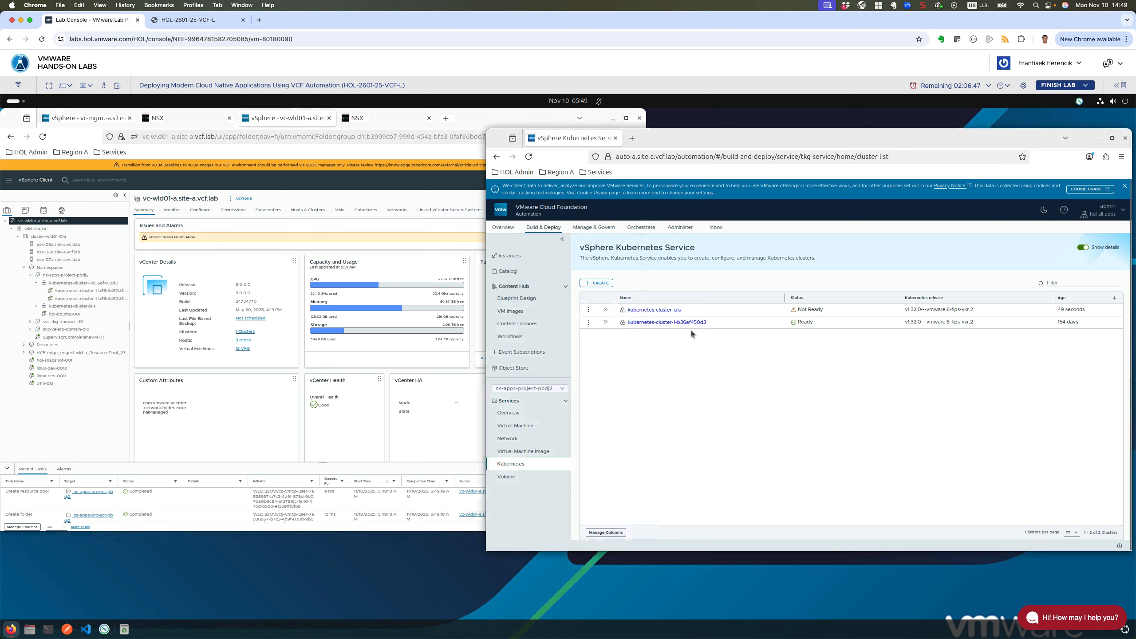
pyautogui.click(665, 313)
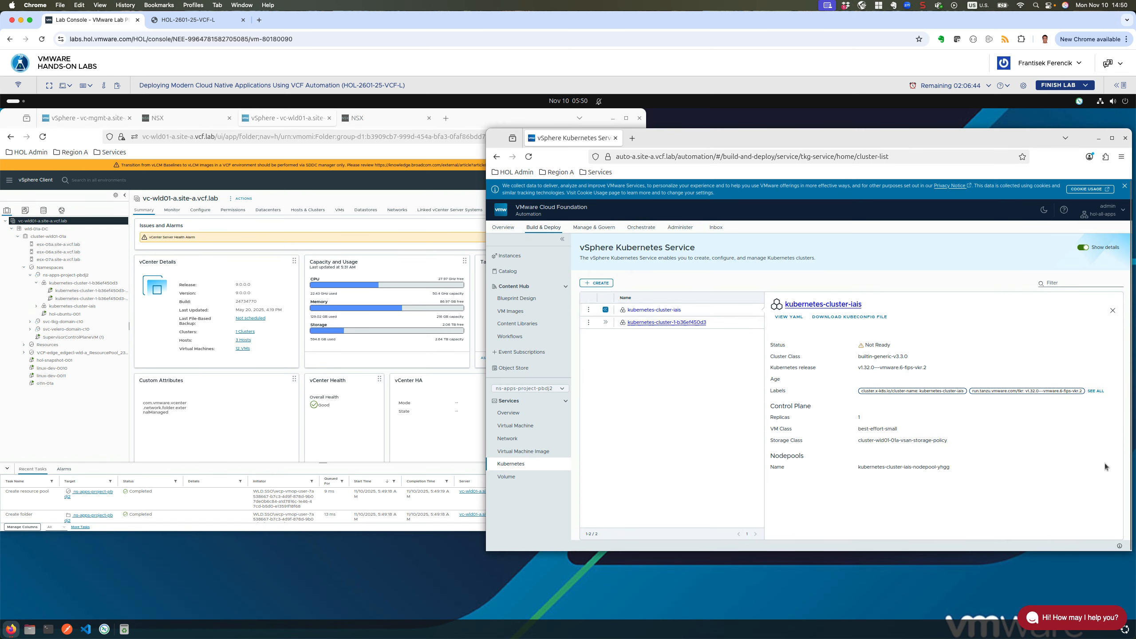
pyautogui.click(656, 311)
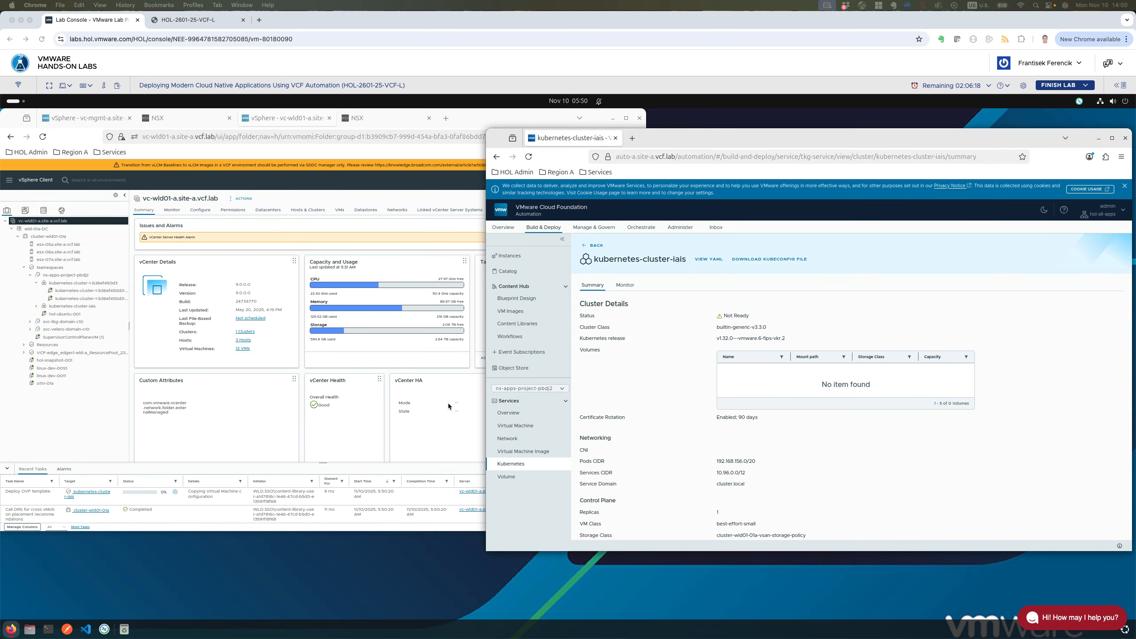
# Step: Compare the summaries of the existing cluster's control plane and worker node virtual machines in the vSphere Client
pyautogui.click(89, 290)
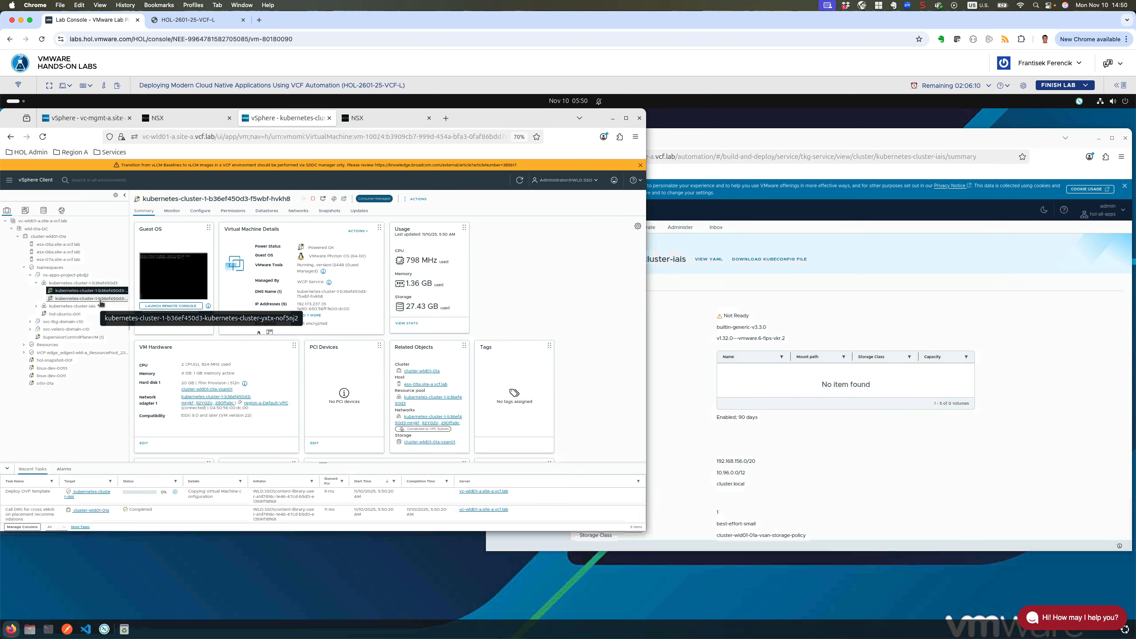
pyautogui.click(100, 300)
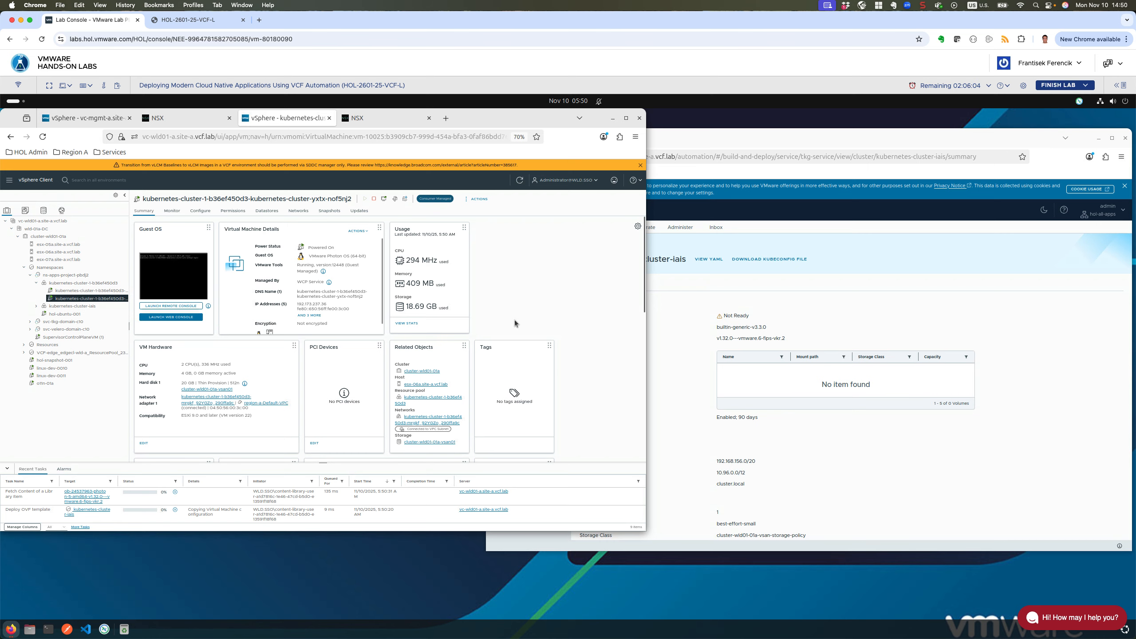
pyautogui.click(87, 291)
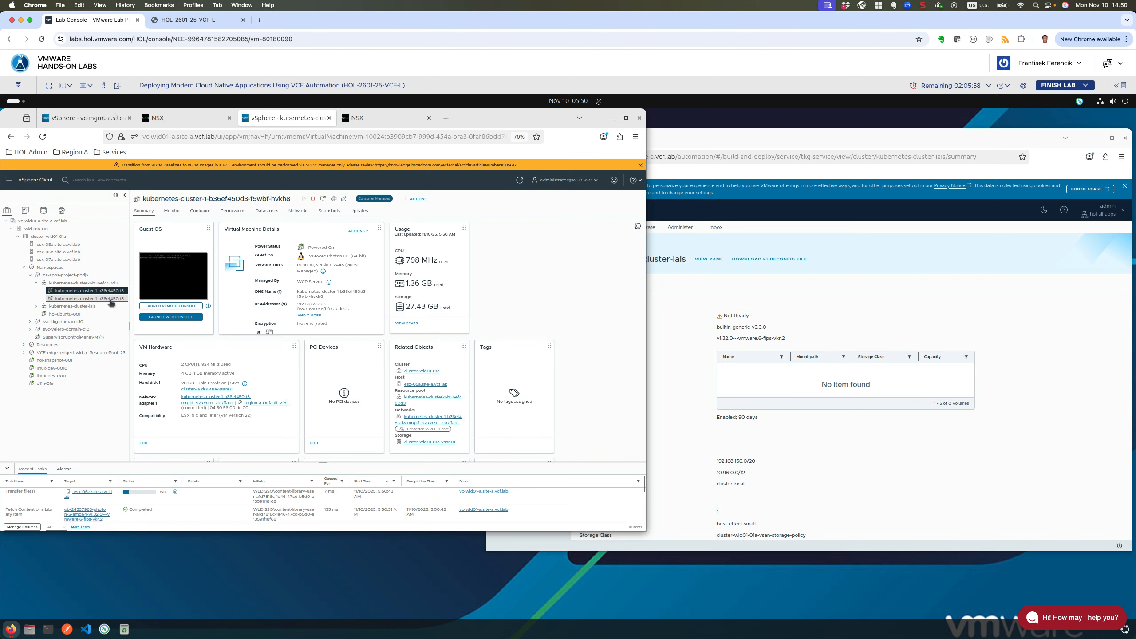
pyautogui.click(107, 298)
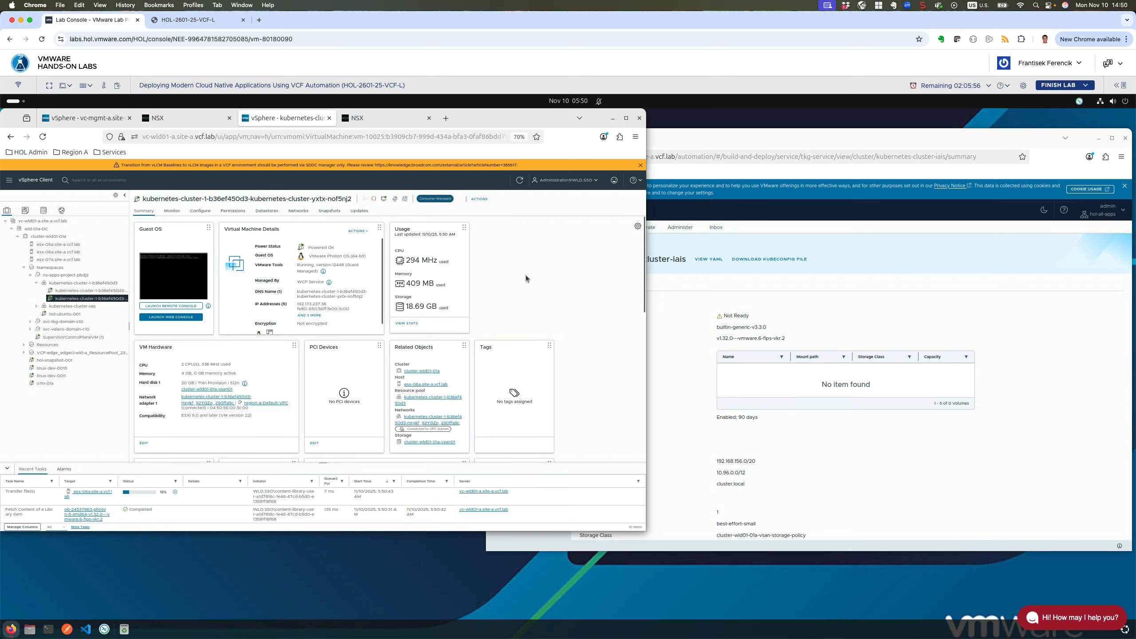
pyautogui.click(99, 294)
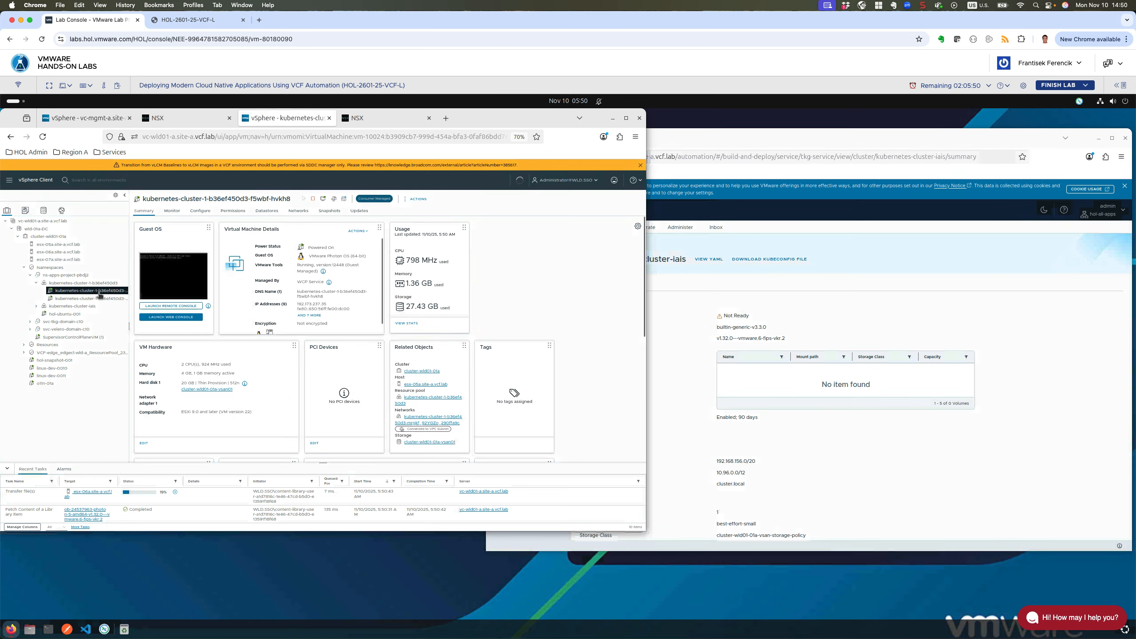
pyautogui.click(102, 306)
pyautogui.click(92, 298)
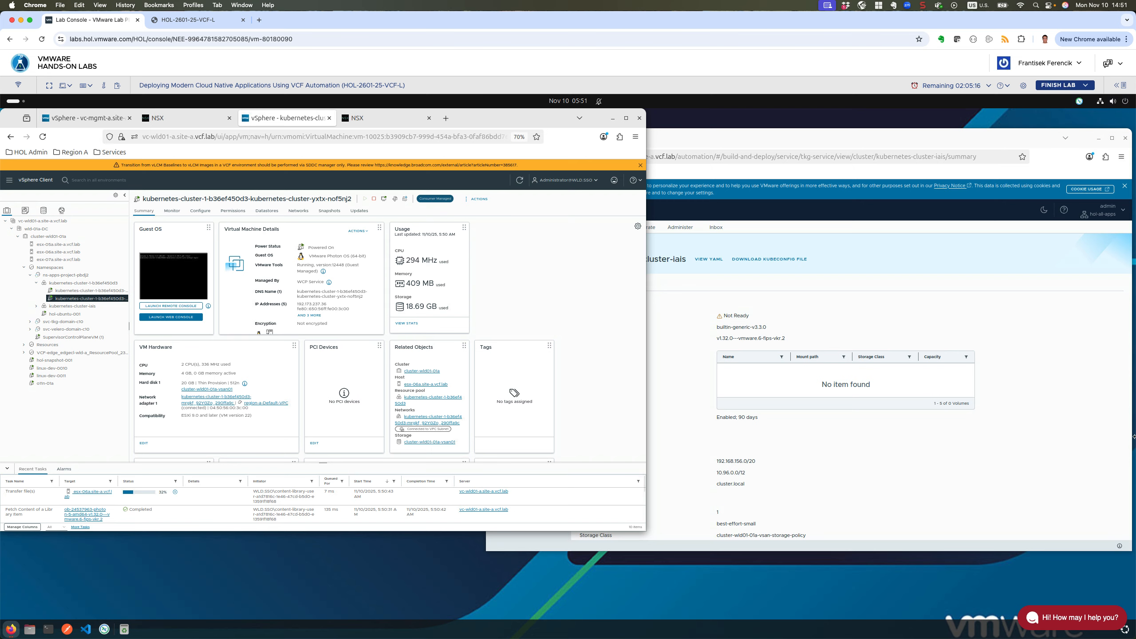
# Step: Examine the networking, control plane, nodepool and cluster health status details of kubernetes-cluster-iais in VCF Automation
pyautogui.click(1083, 426)
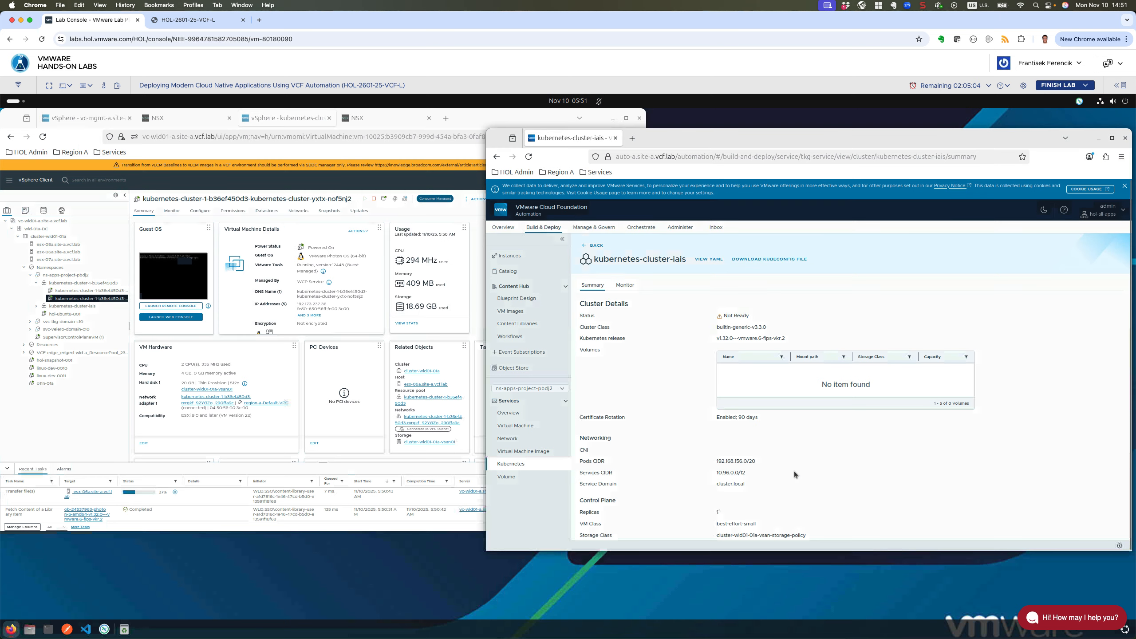
pyautogui.scroll(-3, 739, 474)
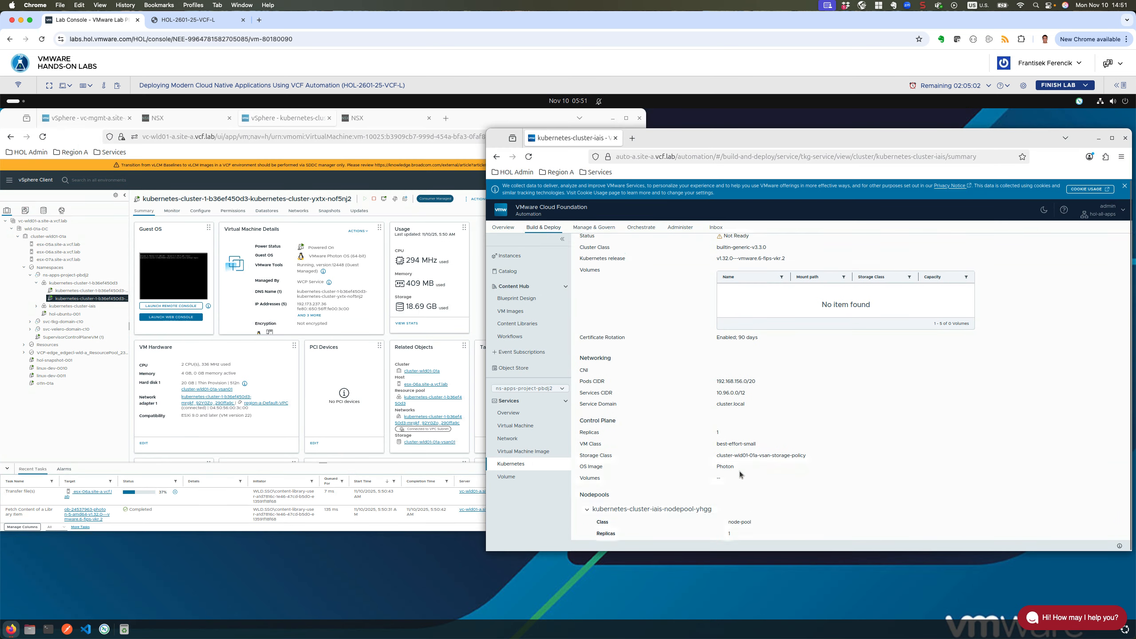
pyautogui.scroll(-6, 741, 473)
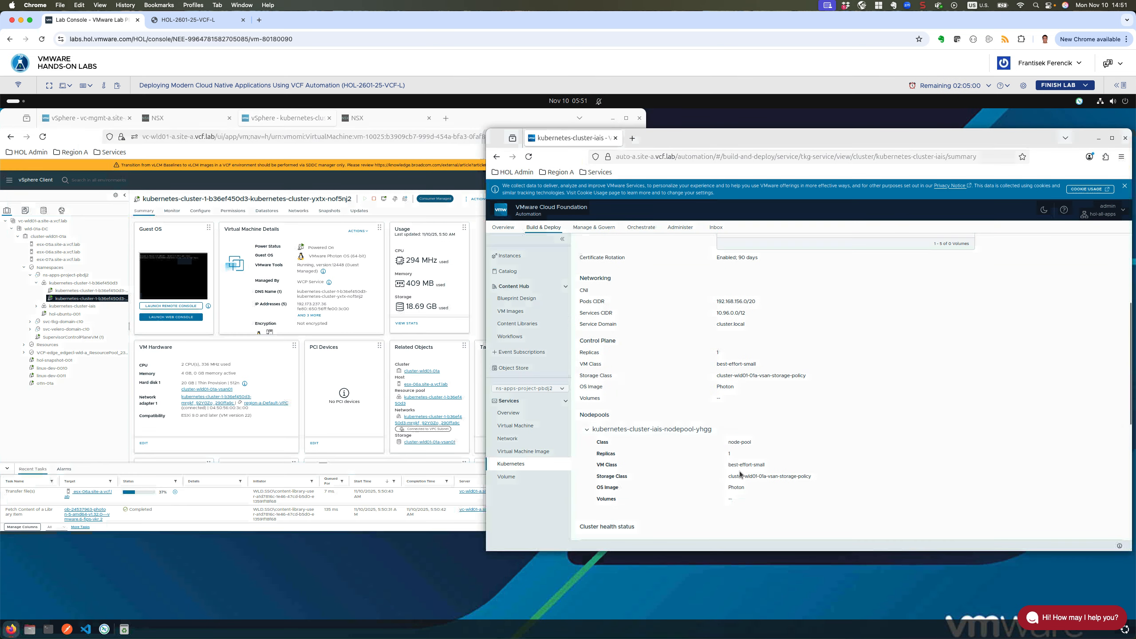
pyautogui.scroll(-2, 736, 468)
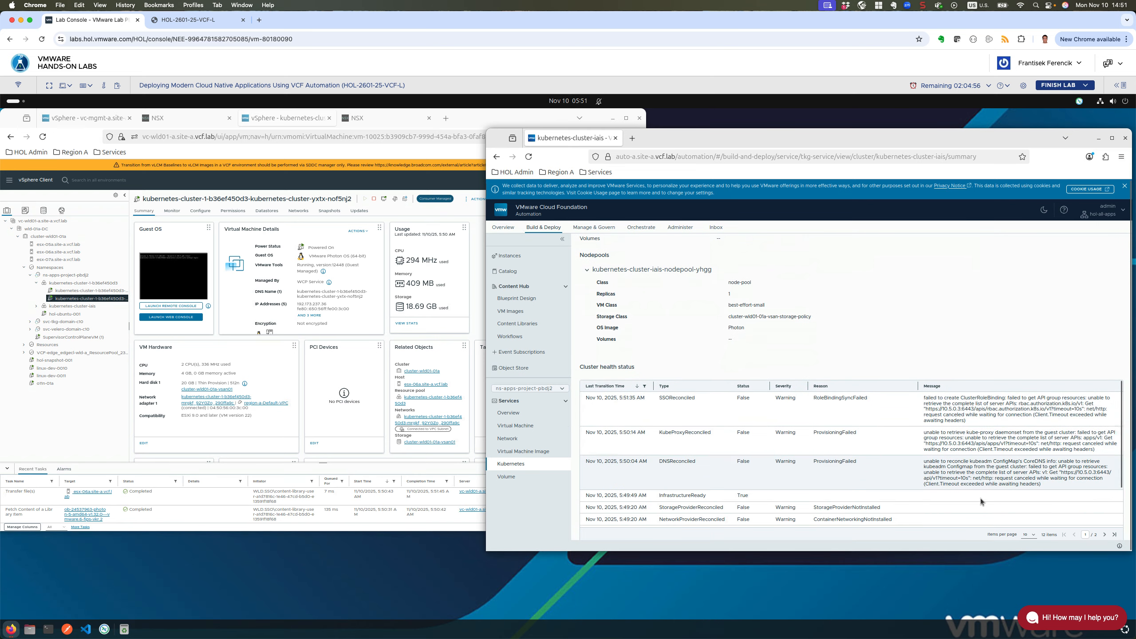
pyautogui.moveTo(1121, 473)
pyautogui.mouseDown()
pyautogui.moveTo(1121, 507)
pyautogui.moveTo(1115, 499)
pyautogui.mouseUp()
pyautogui.moveTo(1115, 501); pyautogui.dragTo(1120, 525)
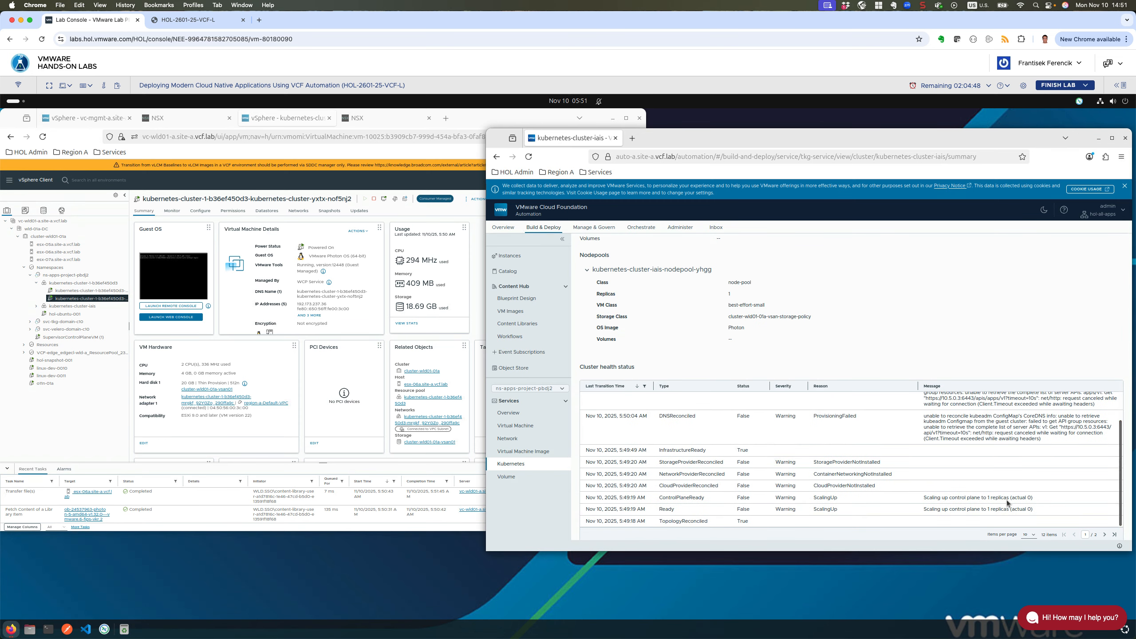
# Step: Check the control plane scaling message in the cluster health status and revisit the existing cluster's two virtual machine summaries in the vSphere Client
pyautogui.moveTo(1006, 497); pyautogui.dragTo(923, 497)
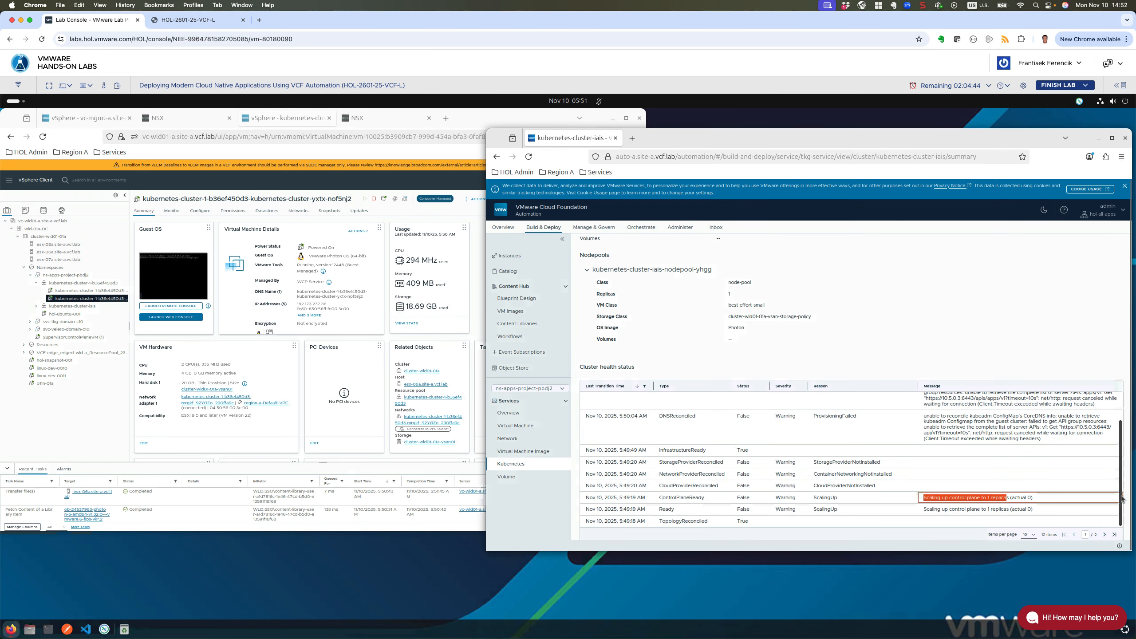
pyautogui.moveTo(1121, 499); pyautogui.dragTo(1128, 424)
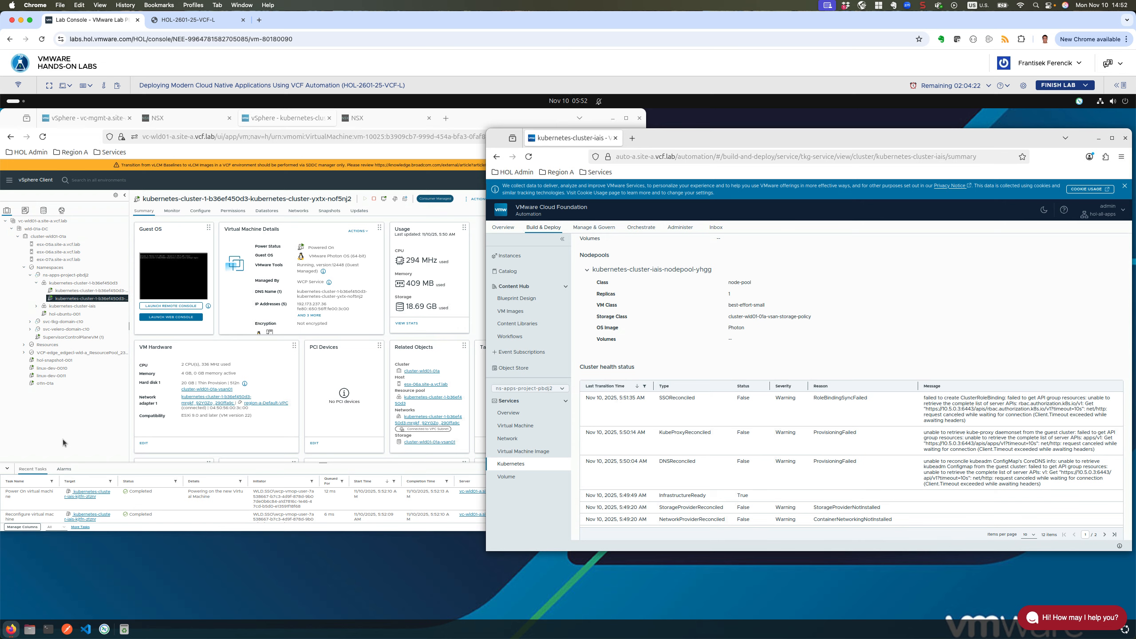
pyautogui.click(93, 291)
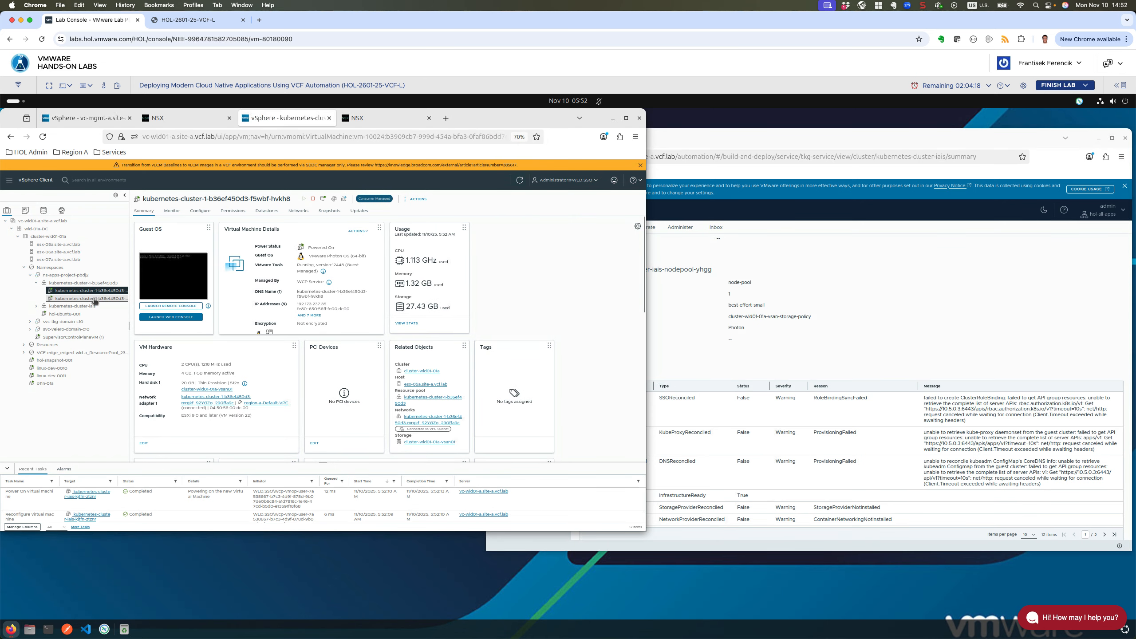
pyautogui.click(94, 298)
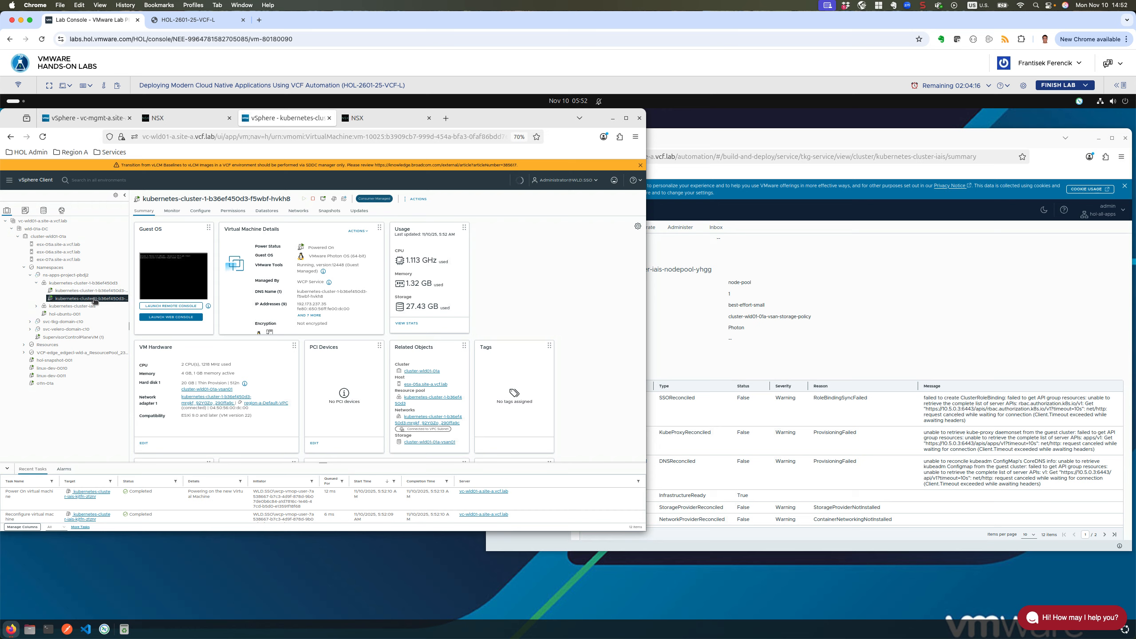
pyautogui.click(99, 291)
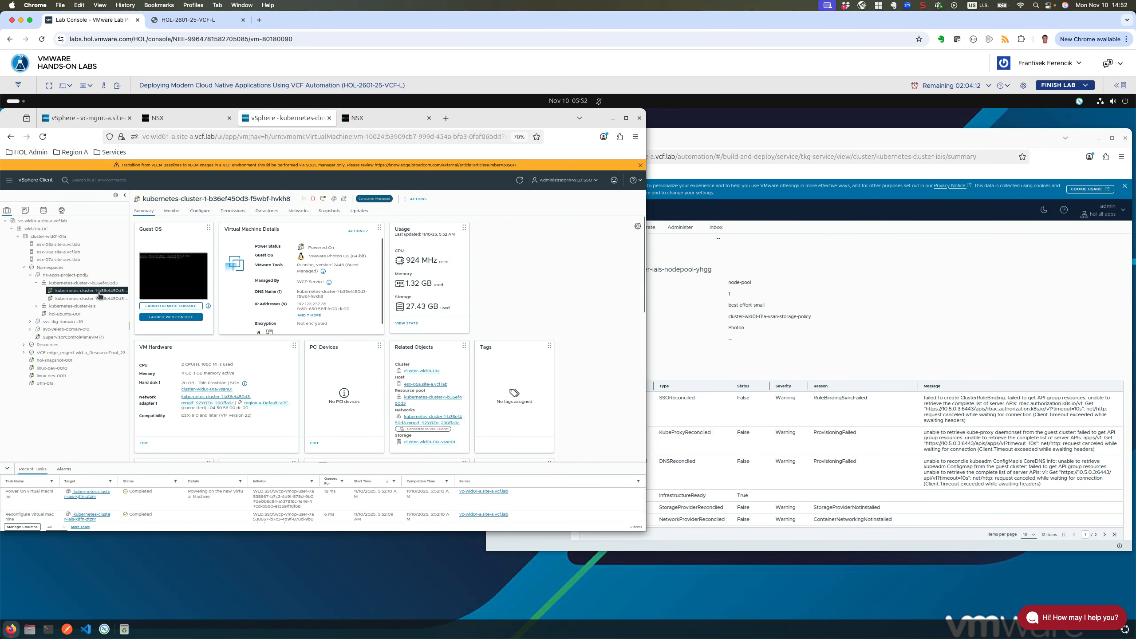
pyautogui.click(100, 299)
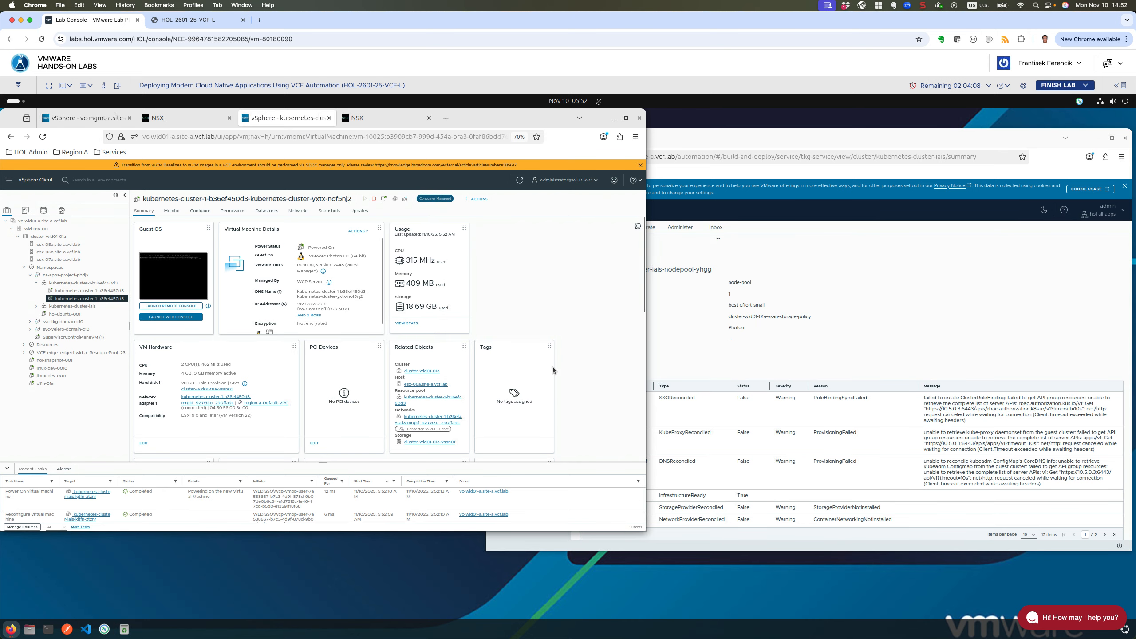
# Step: Download the kubeconfig file of kubernetes-cluster-iais from VCF Automation and open it in the Mousepad text editor
pyautogui.click(1062, 400)
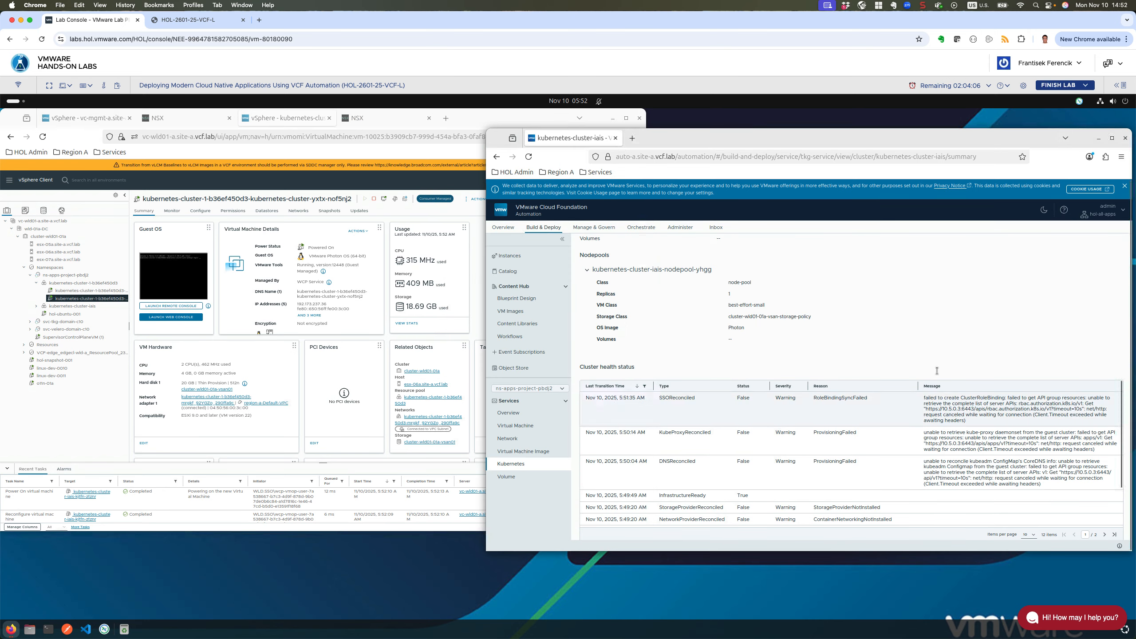
pyautogui.scroll(3, 725, 305)
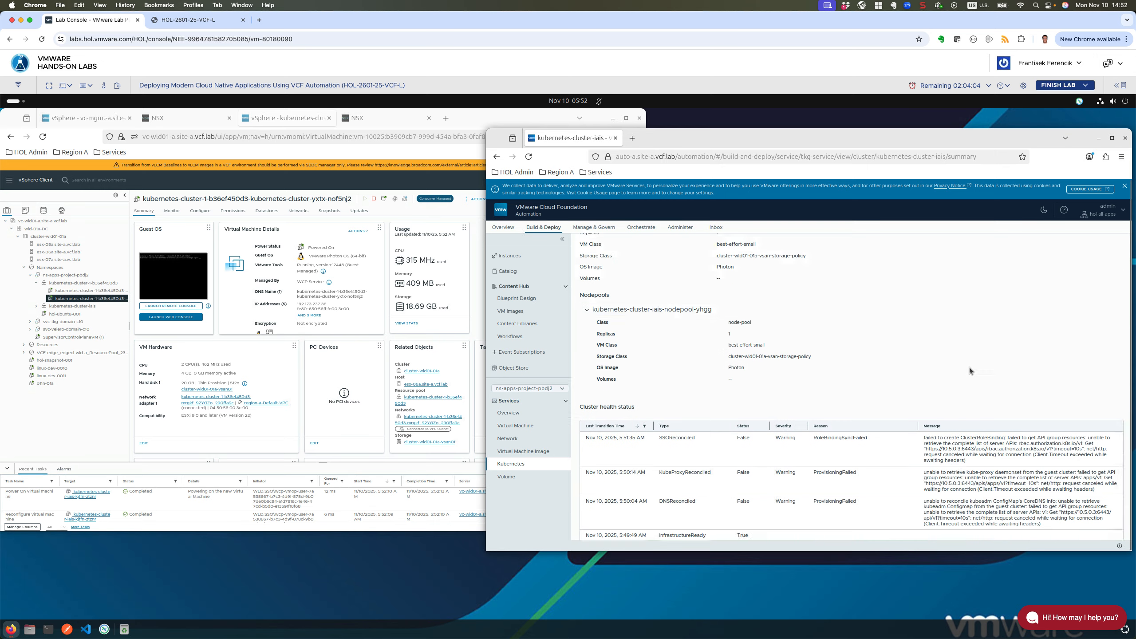
pyautogui.scroll(6, 941, 320)
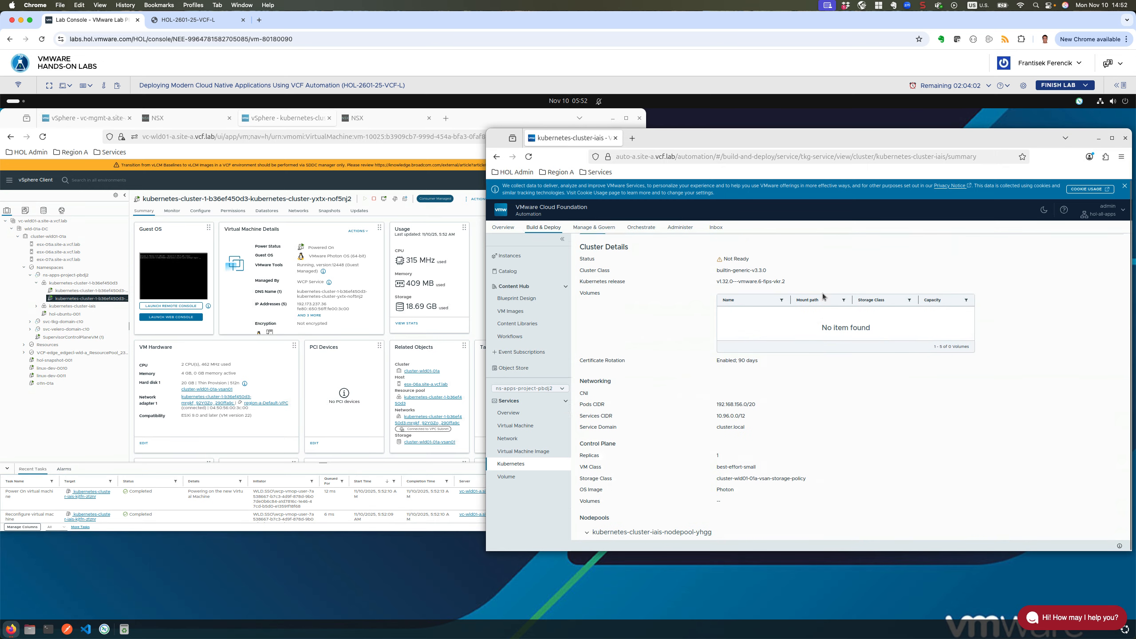
pyautogui.click(745, 259)
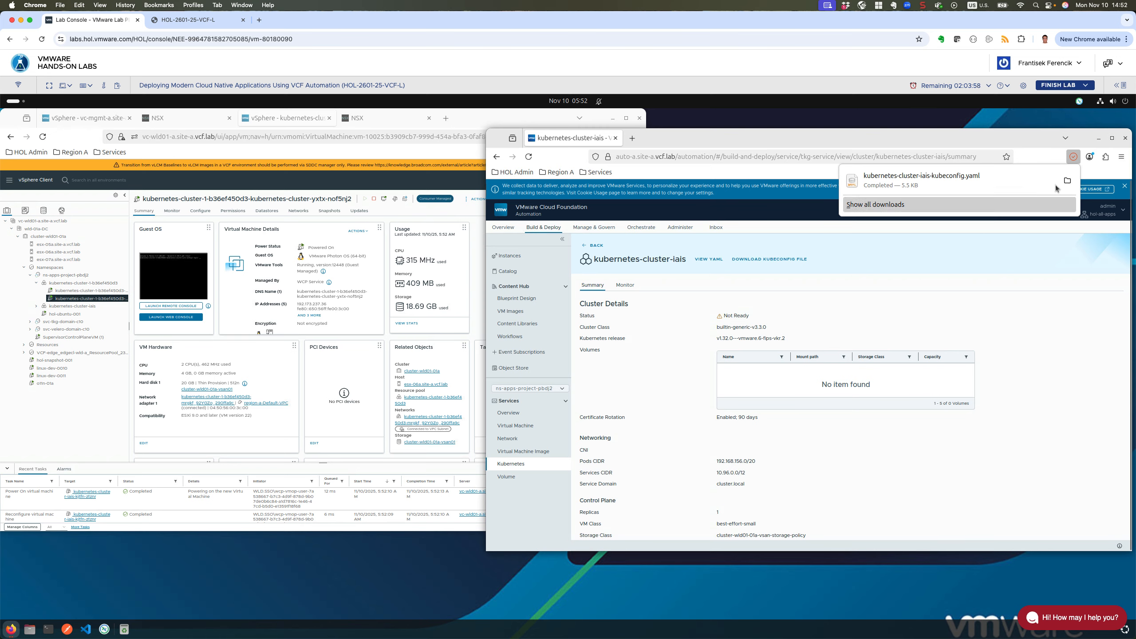
pyautogui.click(1067, 182)
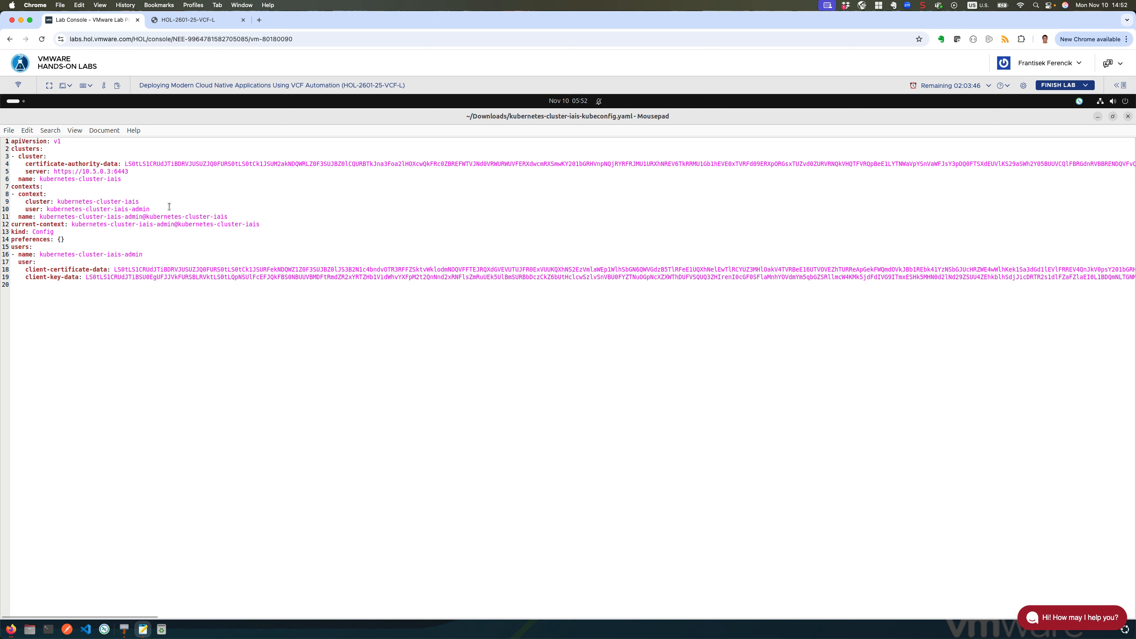
# Step: Restore the kubeconfig editor to a smaller window and inspect the cluster's API server address and port
pyautogui.click(130, 172)
pyautogui.click(1112, 117)
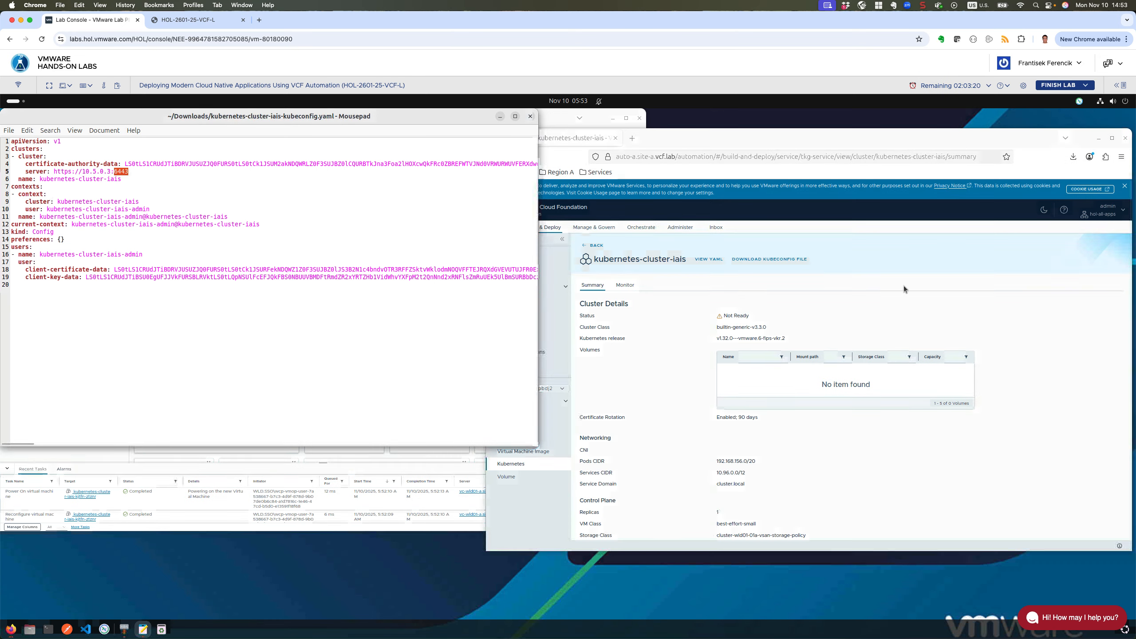
pyautogui.click(139, 171)
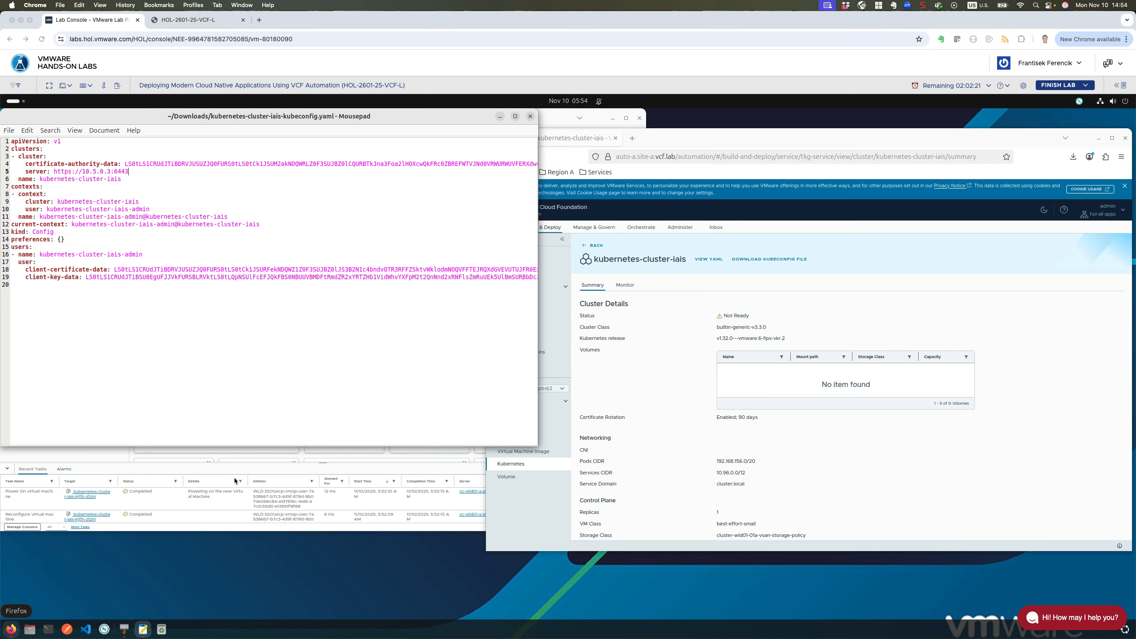
# Step: Return to VCF Automation, go back from the cluster details to the vSphere Kubernetes Service cluster list and reload it
pyautogui.click(209, 495)
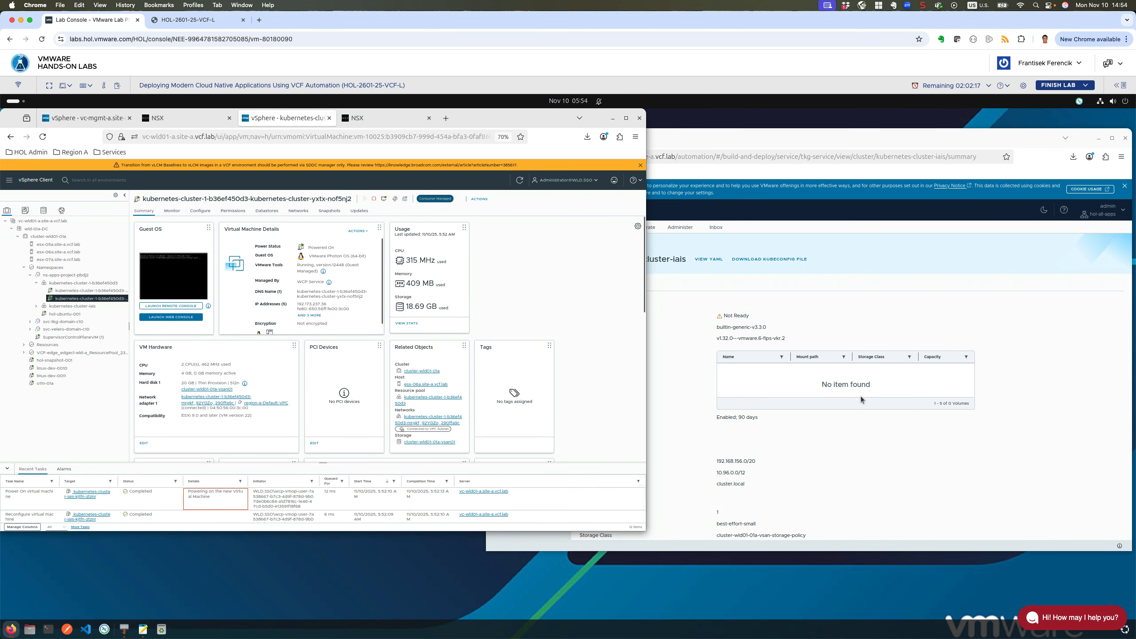
pyautogui.click(995, 426)
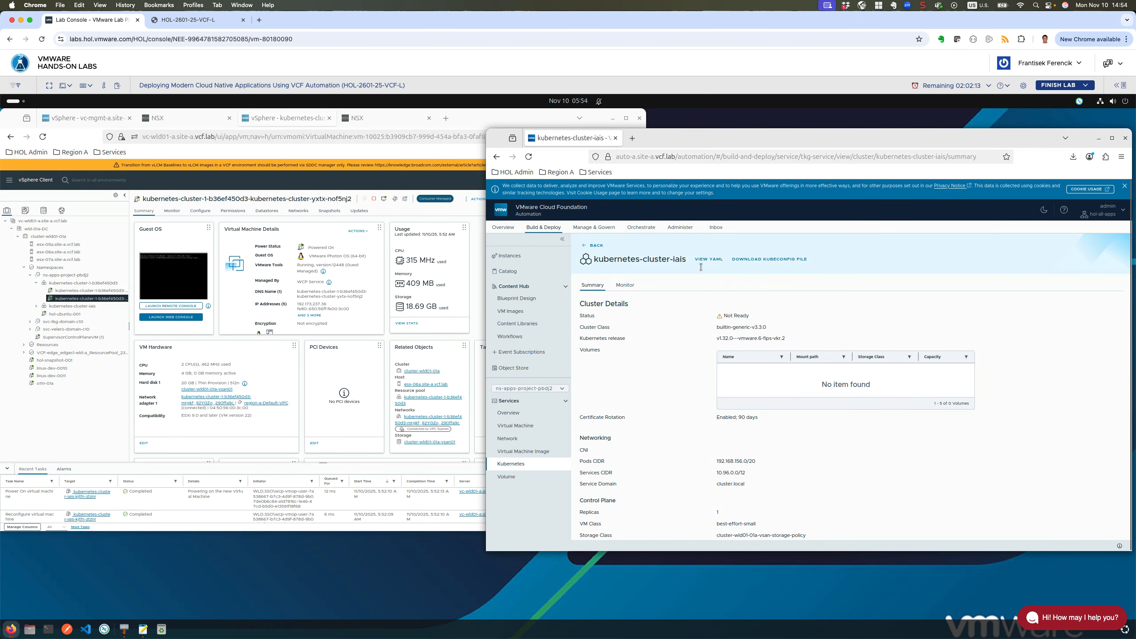
pyautogui.click(595, 246)
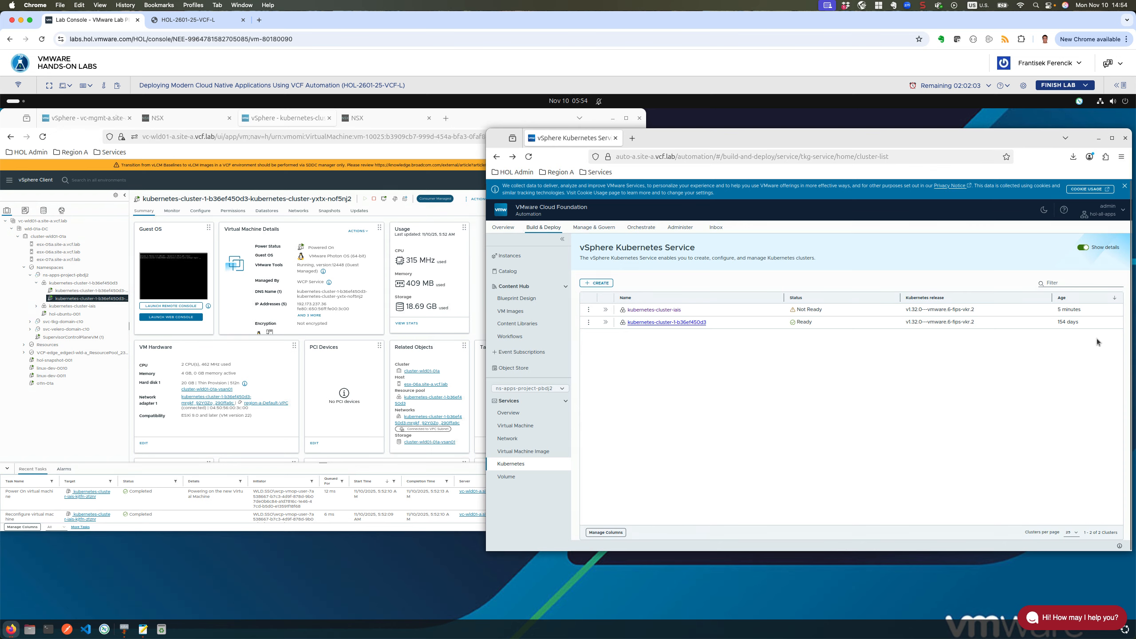
pyautogui.click(529, 158)
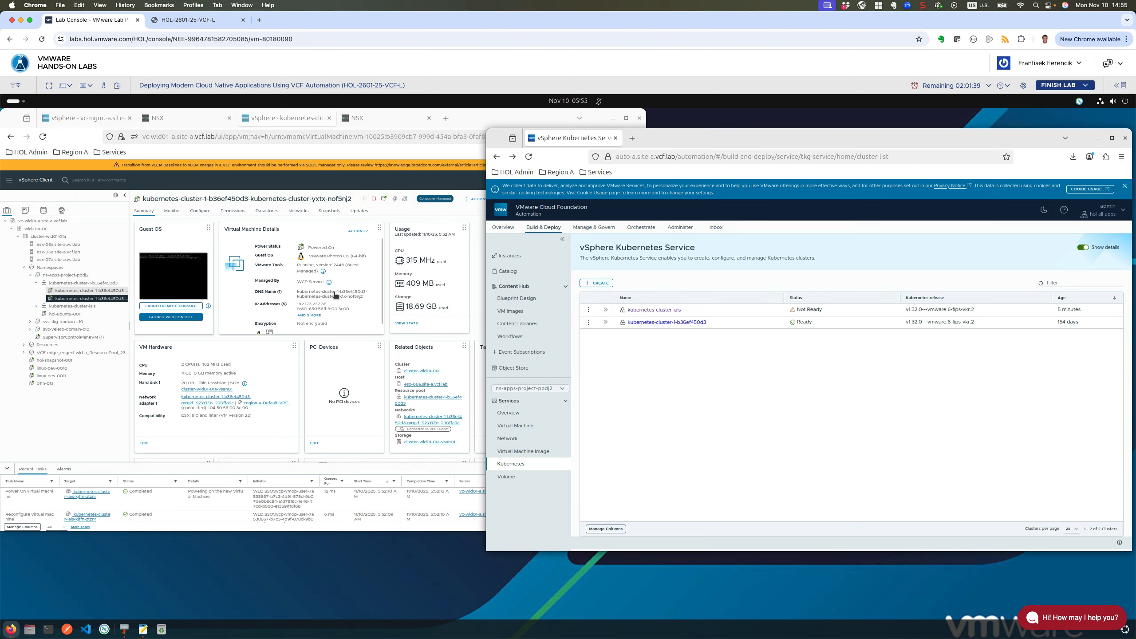
# Step: Look at the quick details of kubernetes-cluster-iais in the cluster list and close them again
pyautogui.click(606, 310)
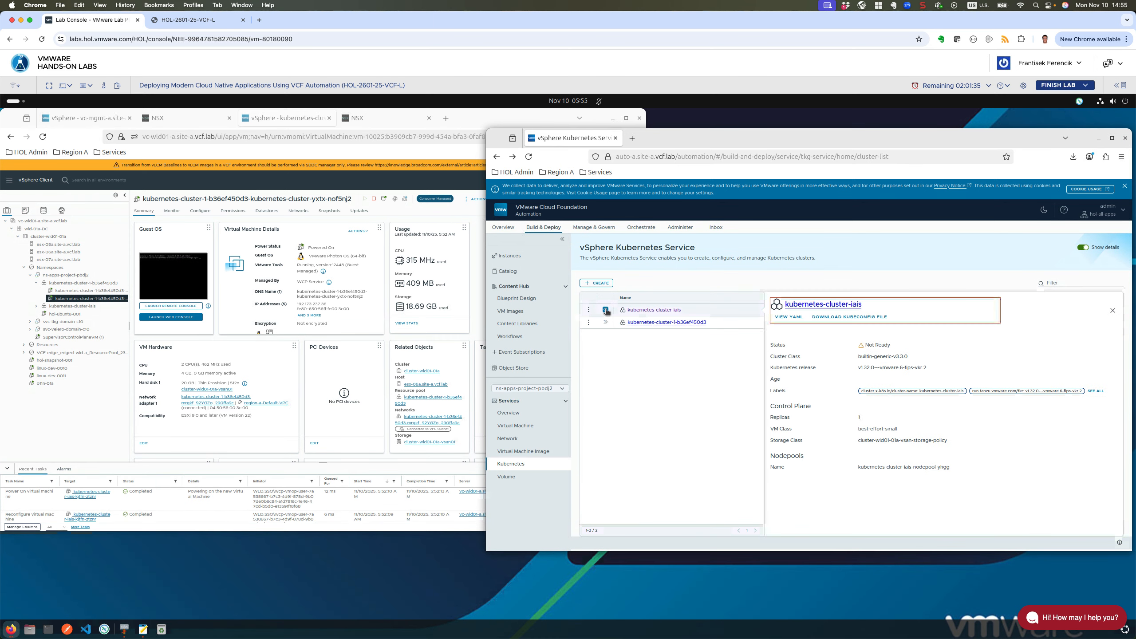
pyautogui.click(606, 309)
pyautogui.click(605, 310)
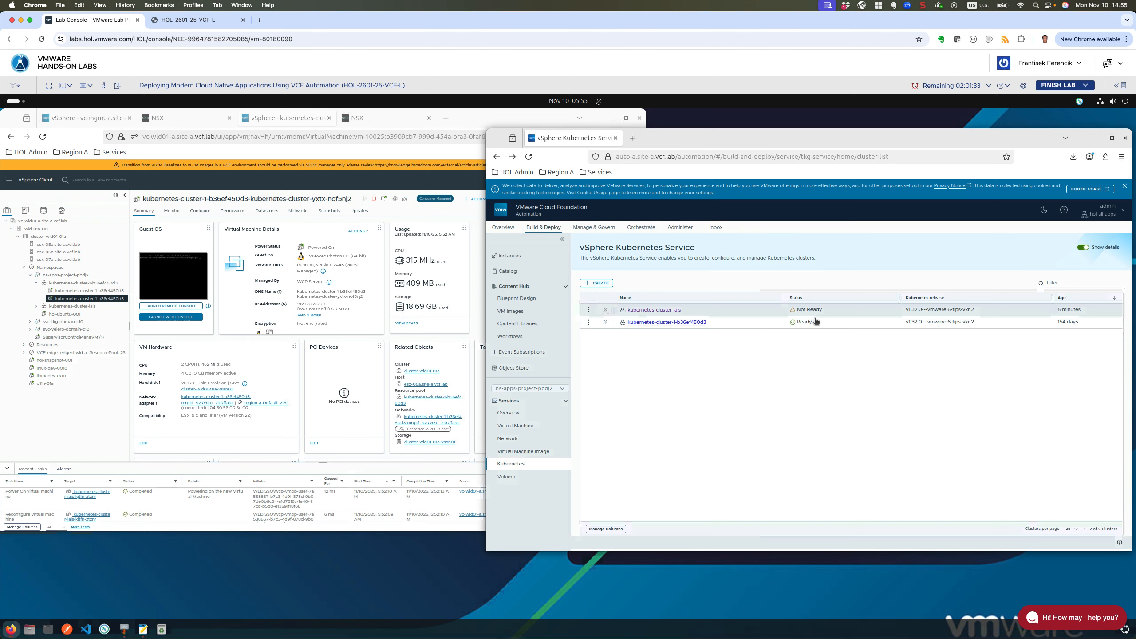